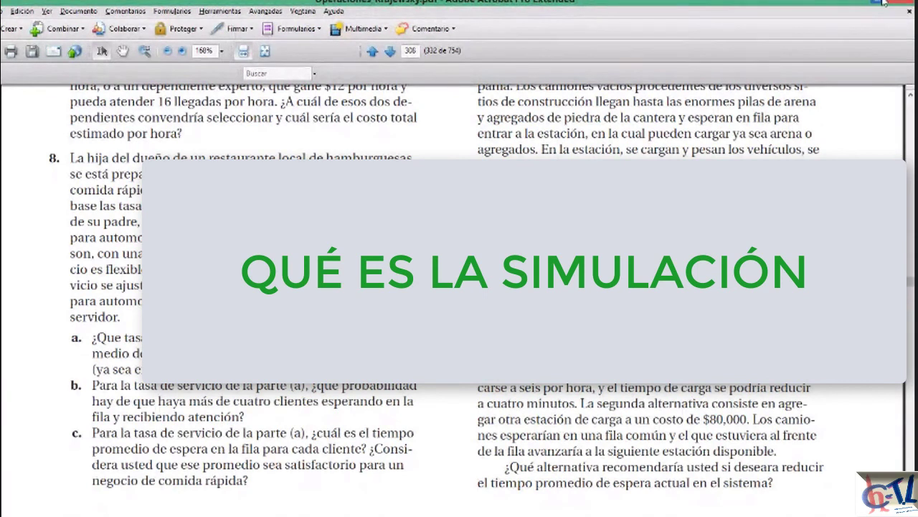
Switch from the PDF to Arena and open the program's About information
left_click(861, 8)
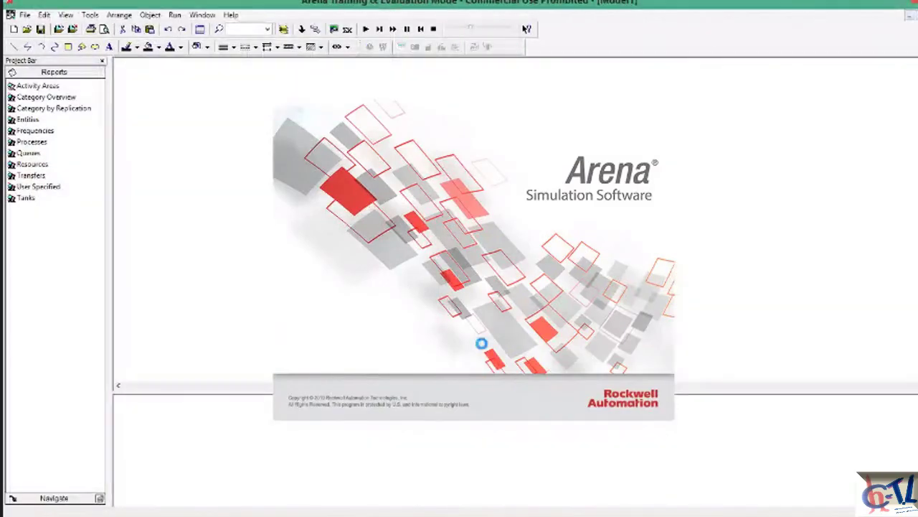
left_click(572, 338)
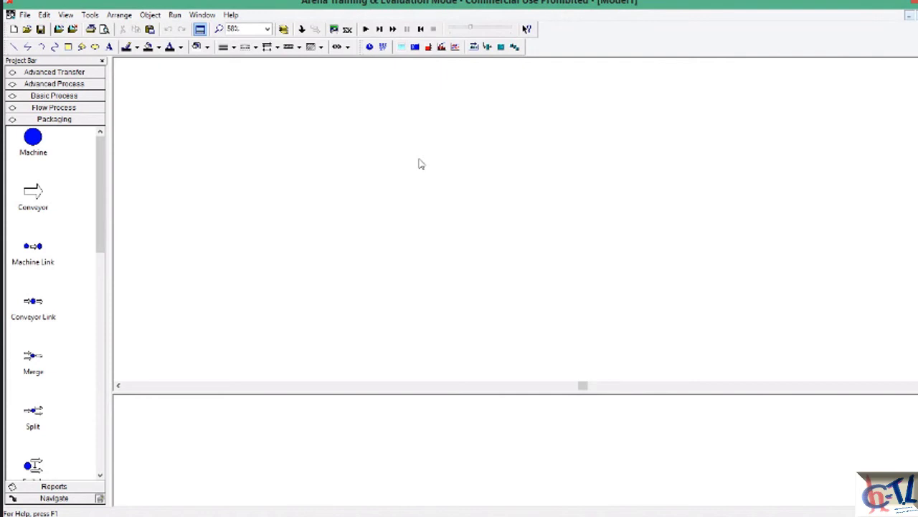
left_click(231, 16)
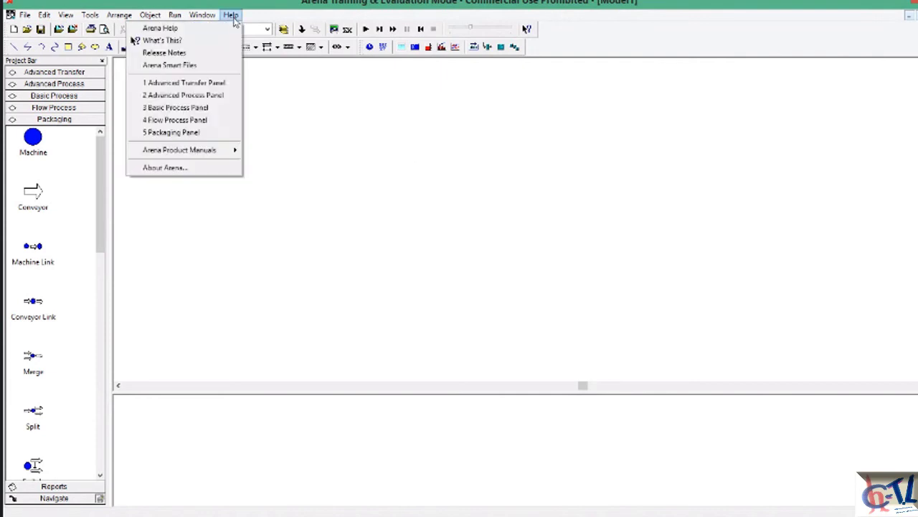
left_click(193, 173)
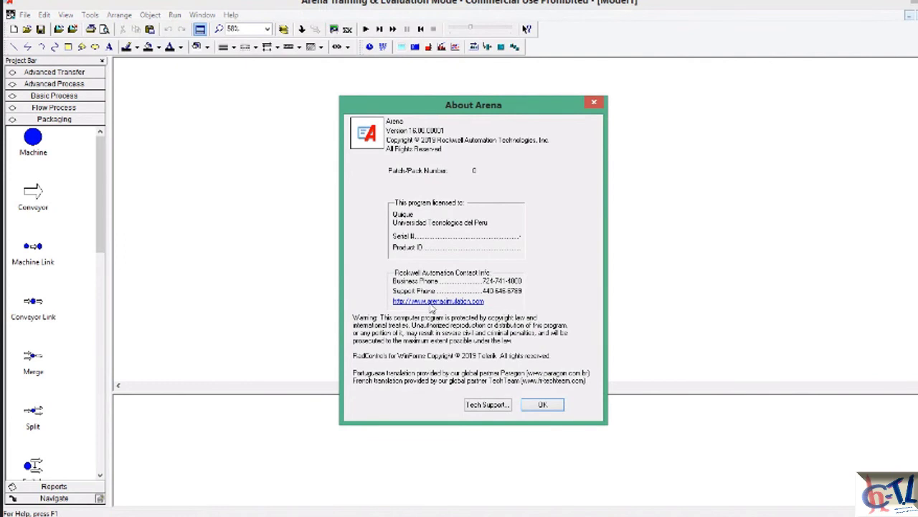
Open the Arena website from the About information, decline its translation, and go to the trial version download page
left_click(450, 302)
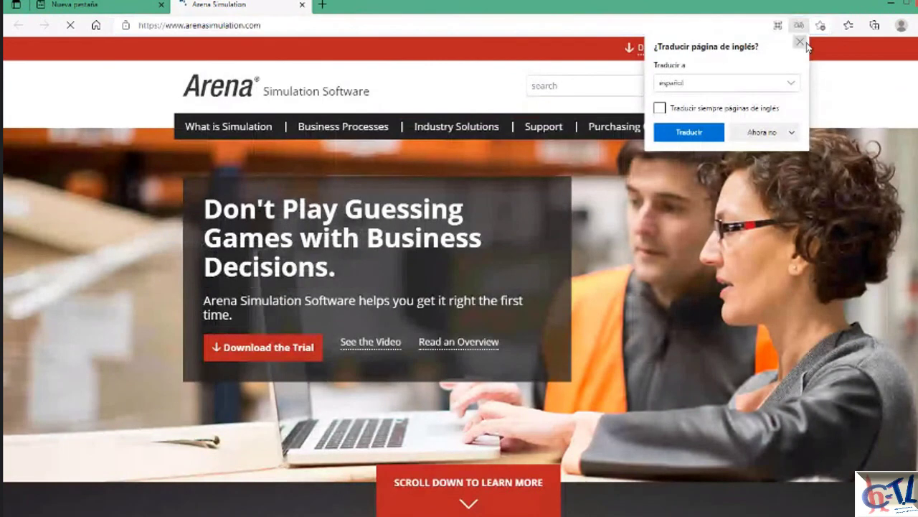
left_click(759, 132)
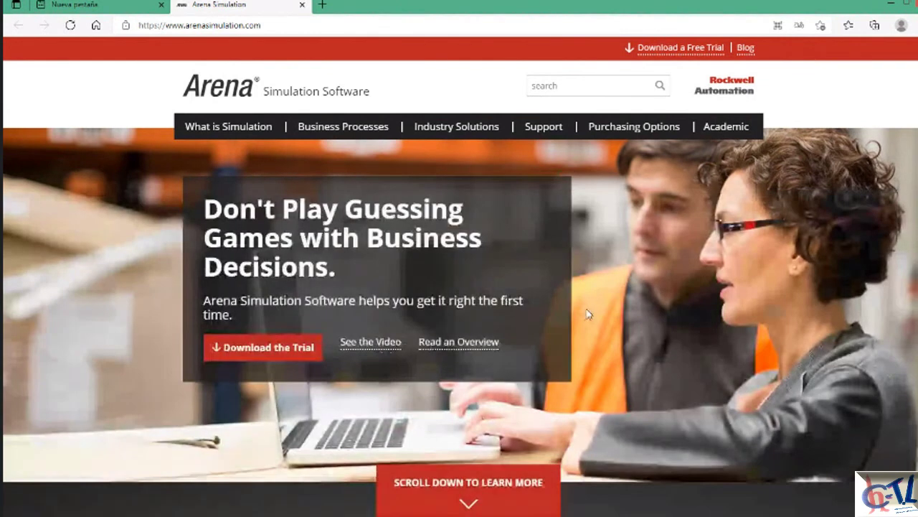
left_click(251, 357)
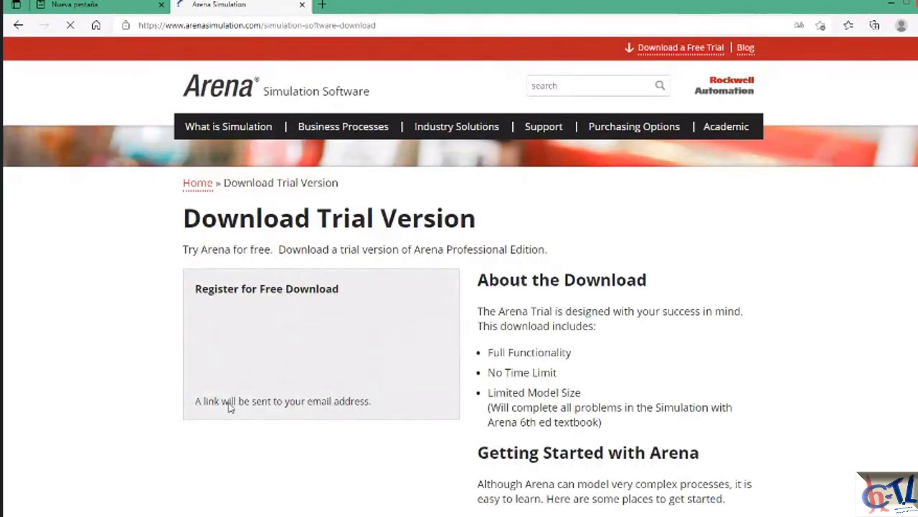
Examine the trial registration form's name, organization, email, phone, job type and country fields without filling them in
left_click(283, 332)
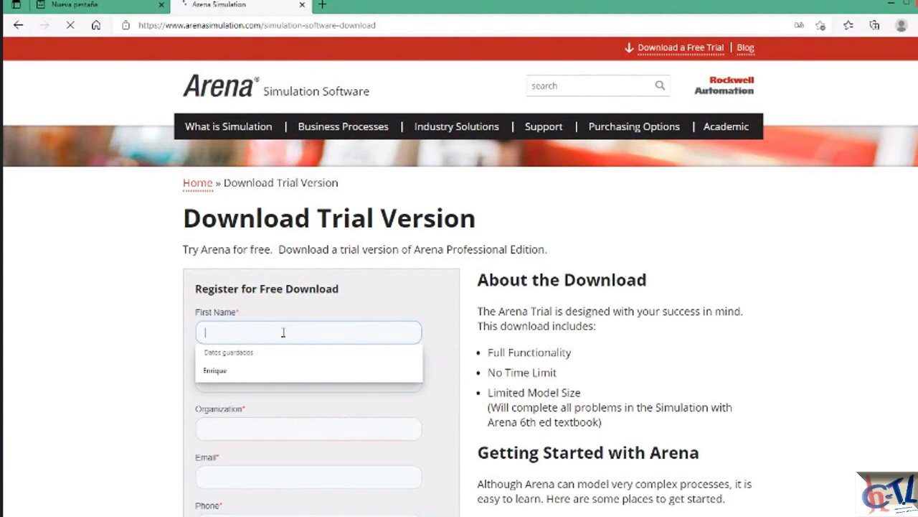
left_click(145, 349)
left_click(230, 389)
scroll(194, 390, "down", 2)
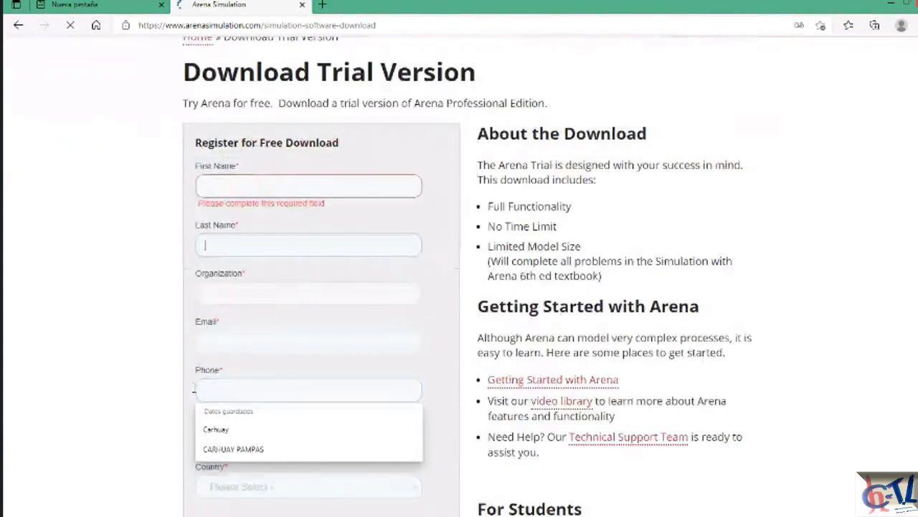
left_click(194, 390)
left_click(208, 306)
left_click(138, 311)
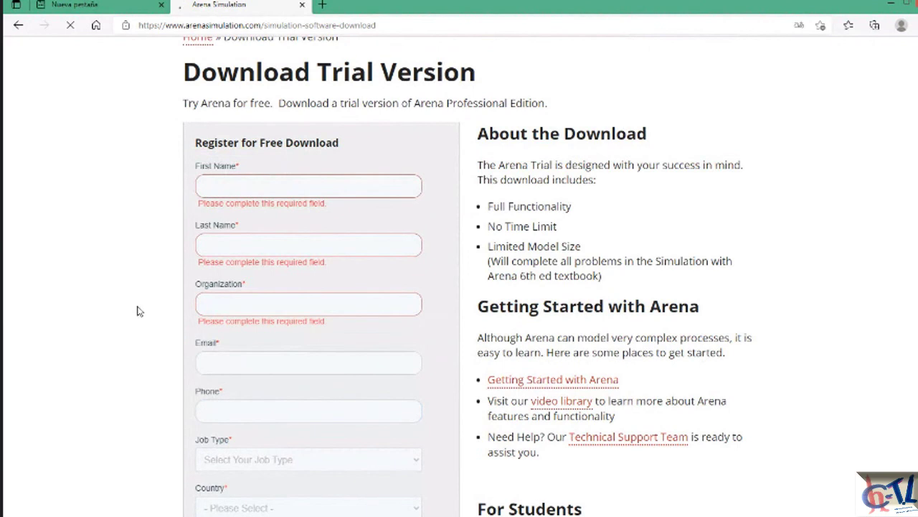
left_click(227, 358)
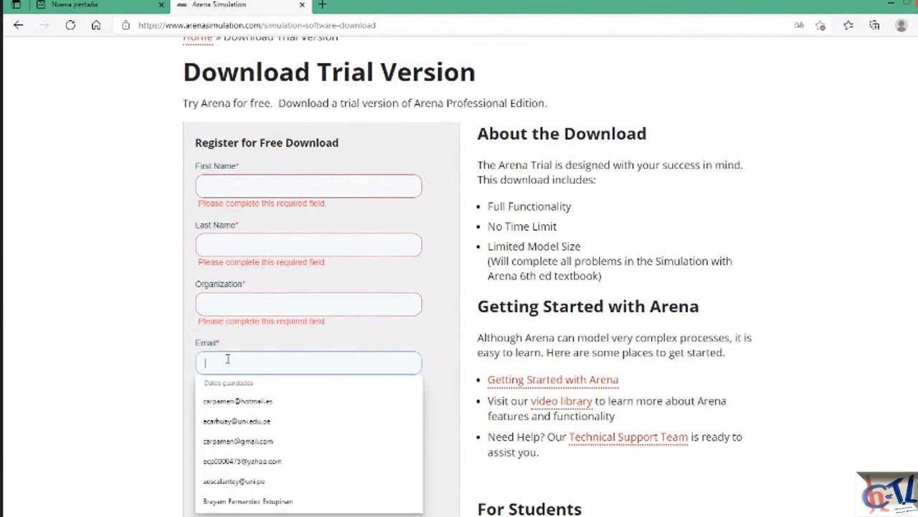
left_click(139, 358)
left_click(201, 412)
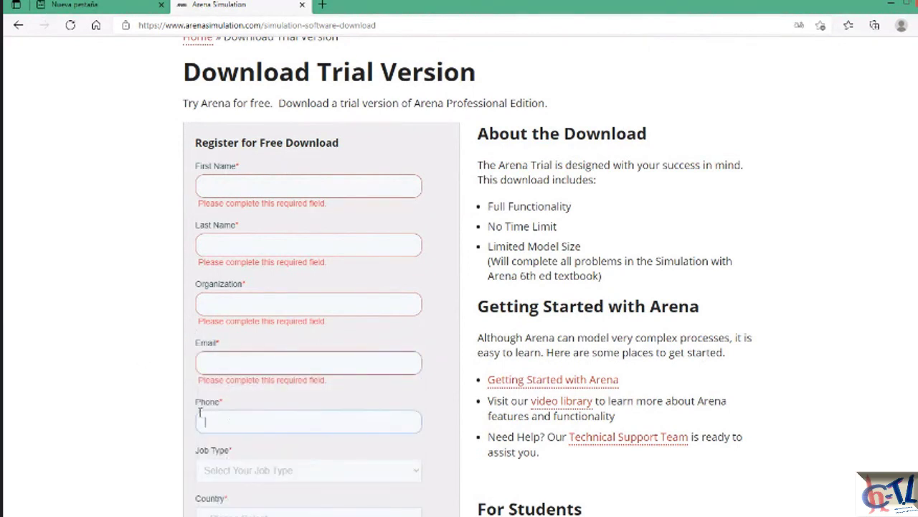
scroll(148, 409, "down", 2)
left_click(214, 325)
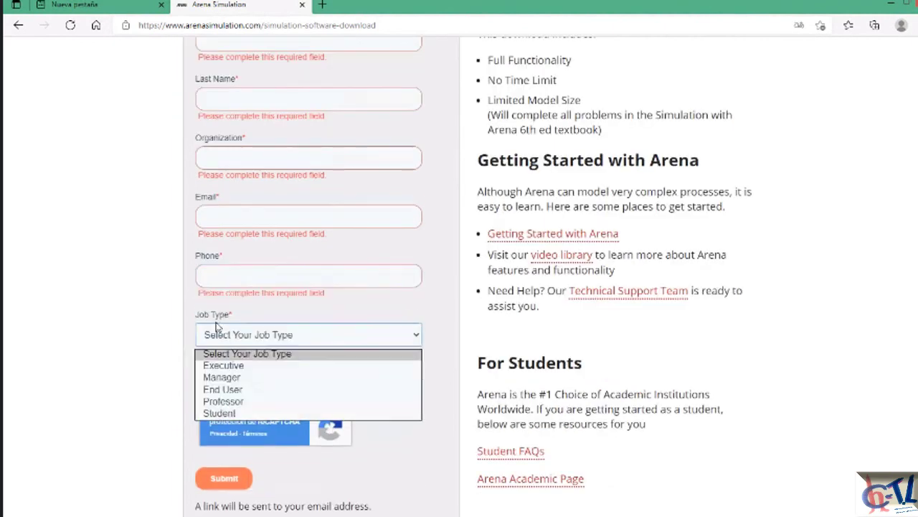
left_click(86, 333)
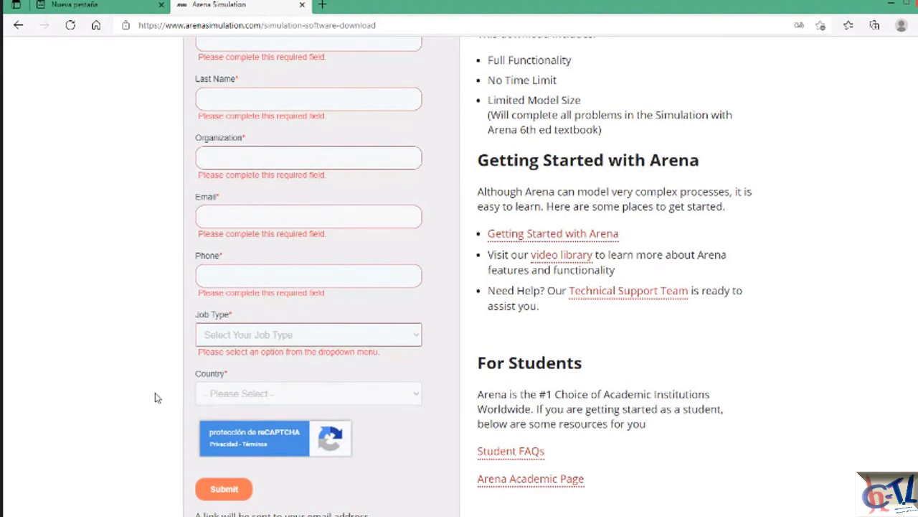
scroll(127, 392, "down", 2)
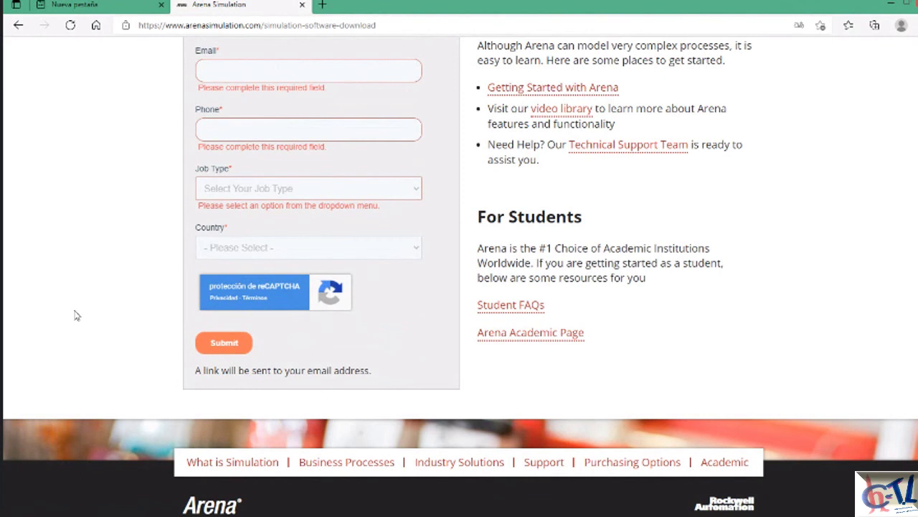
scroll(74, 315, "up", 5)
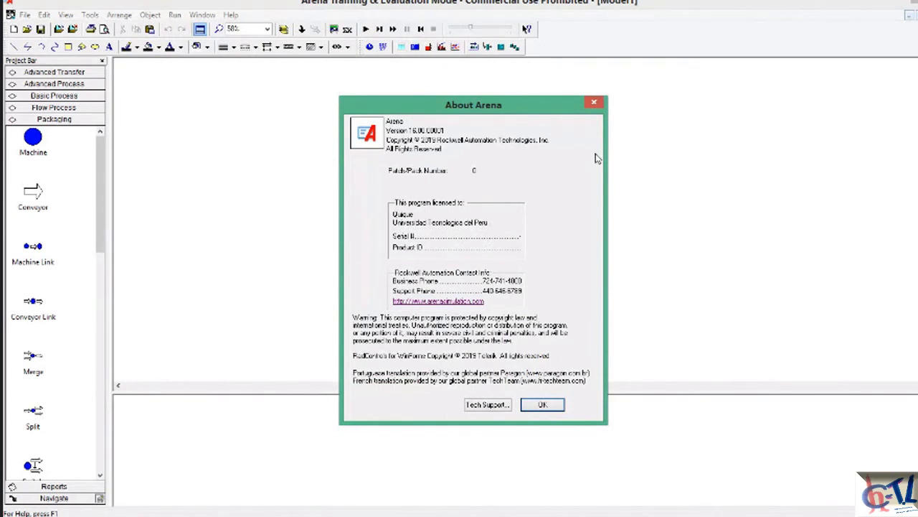
Close the About information and look through the Advanced Transfer, Advanced Process, Basic Process, Flow Process and Packaging modules
left_click(600, 104)
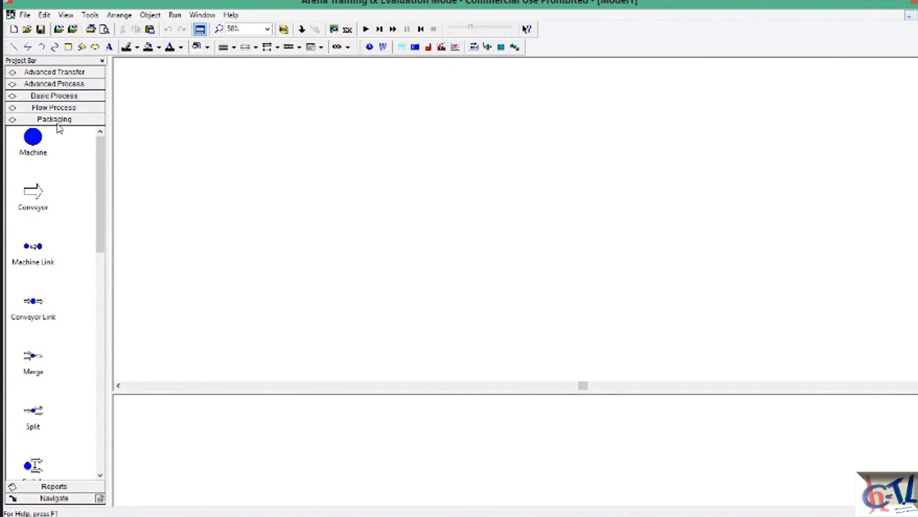
left_click(75, 77)
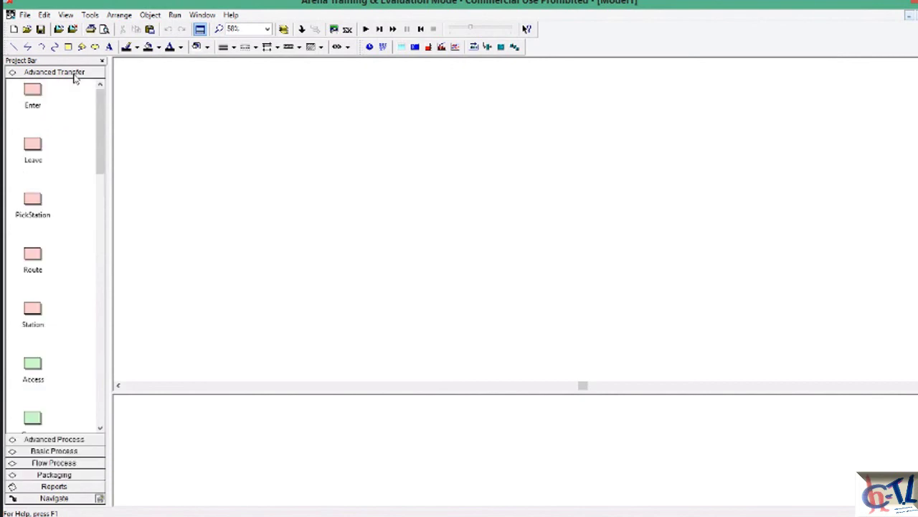
left_click(54, 439)
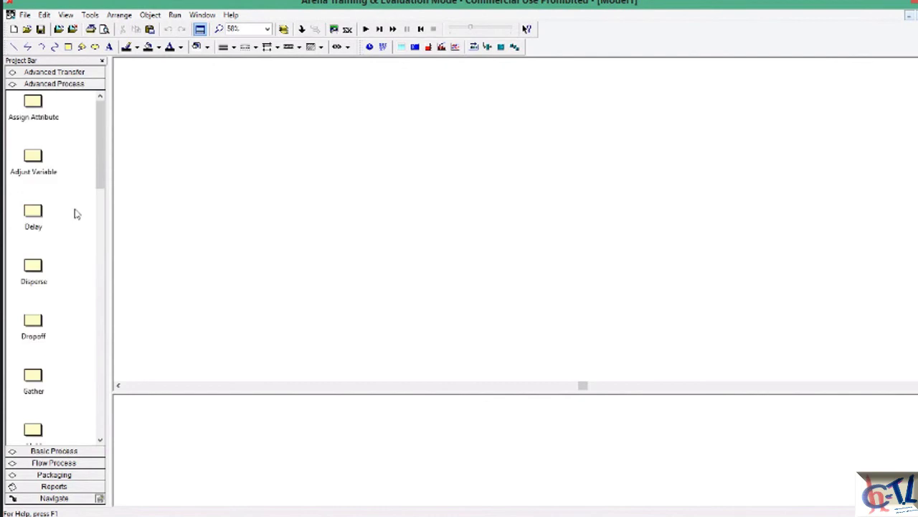
left_click(53, 450)
left_click(76, 464)
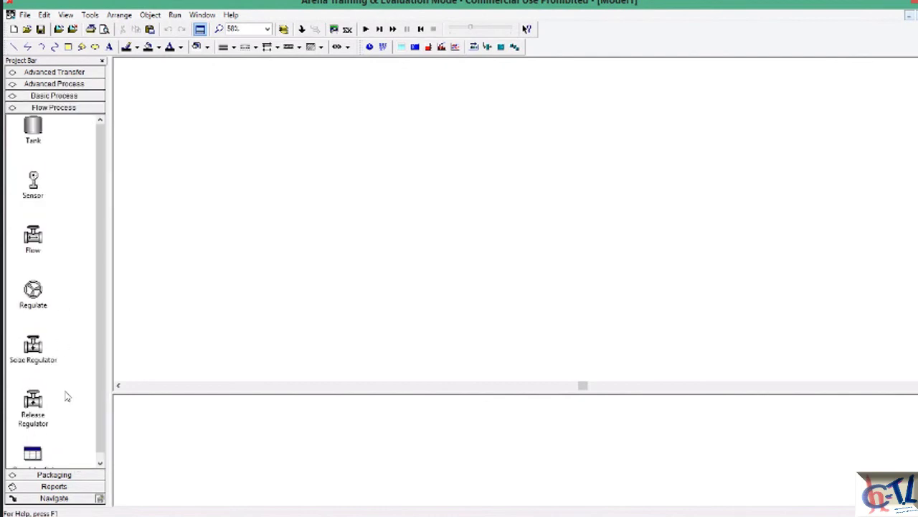
left_click(65, 476)
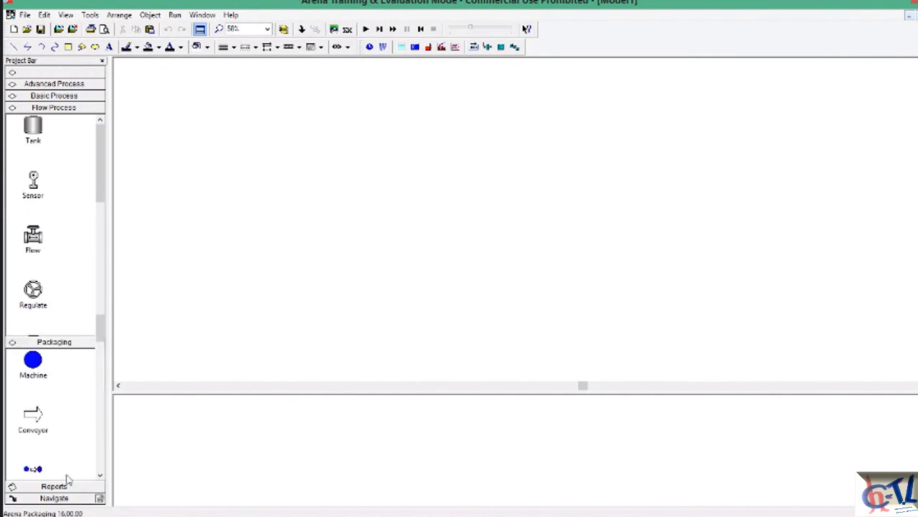
Place a Create module from the Basic Process modules in the empty model
left_click(62, 99)
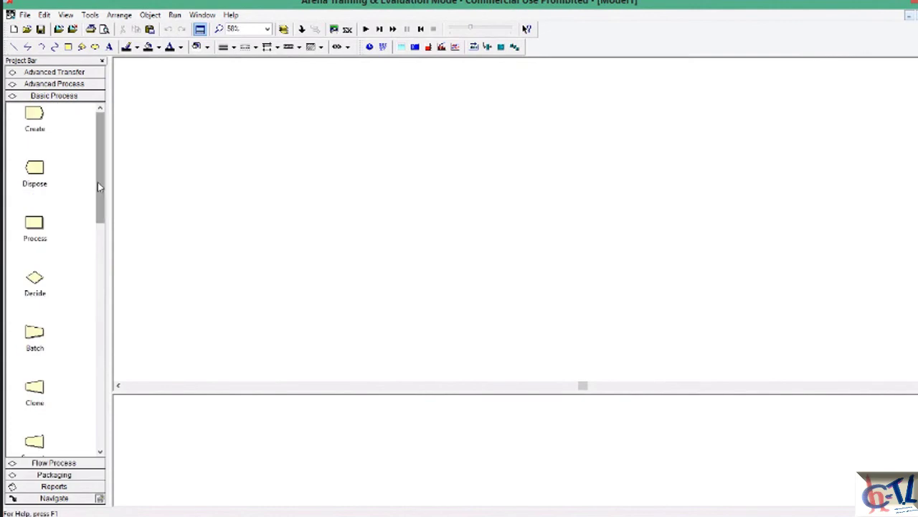
mouse_move(100, 185)
left_mouse_down()
mouse_move(106, 423)
mouse_move(132, 164)
left_mouse_up()
left_click_drag(34, 119, 241, 249)
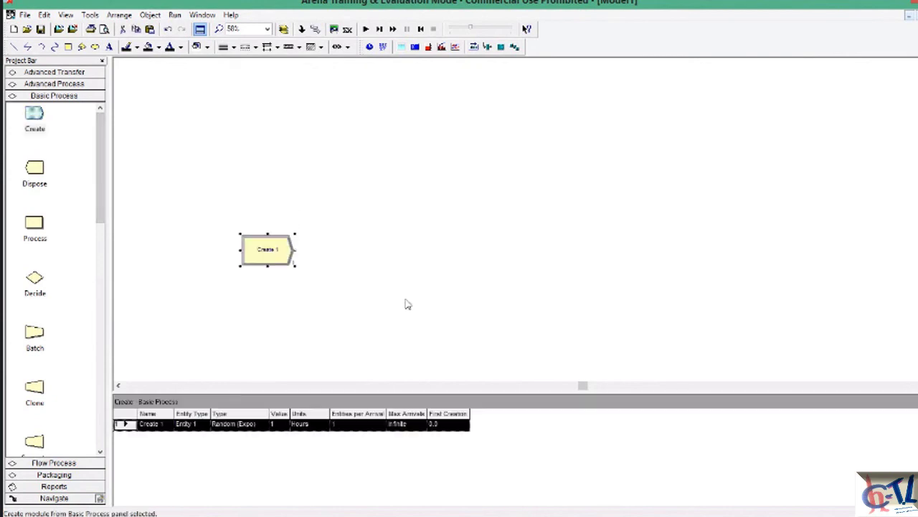
Set the model zoom to 100% with the whole Create module in view
left_click(267, 28)
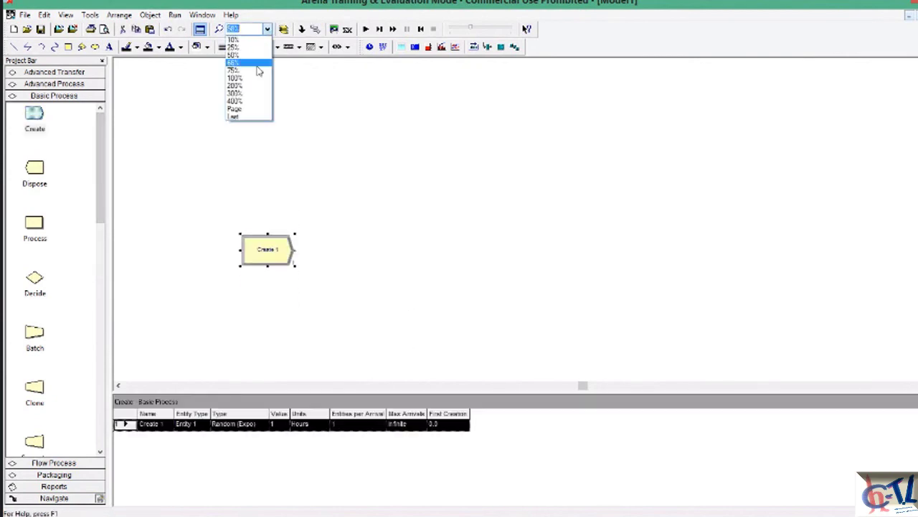
left_click(252, 87)
left_click(267, 29)
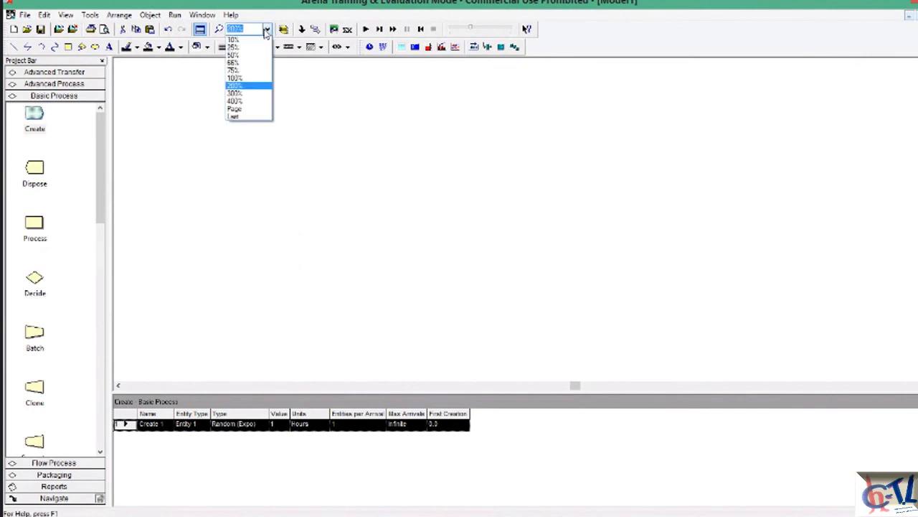
left_click(252, 56)
left_click(267, 29)
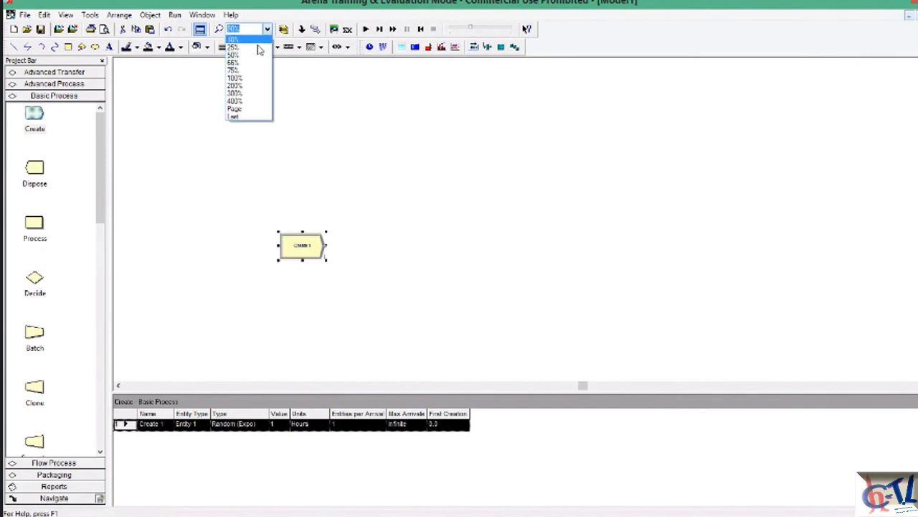
left_click(249, 78)
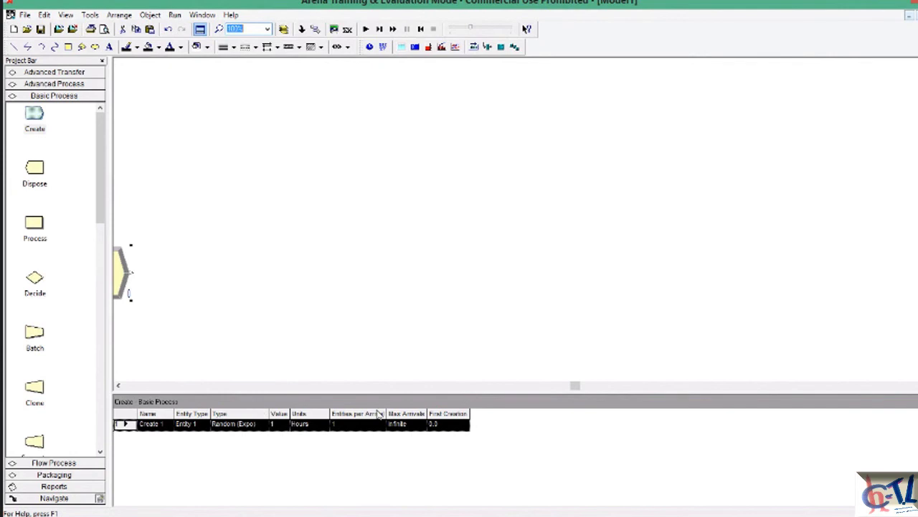
left_click(119, 385)
left_click(118, 386)
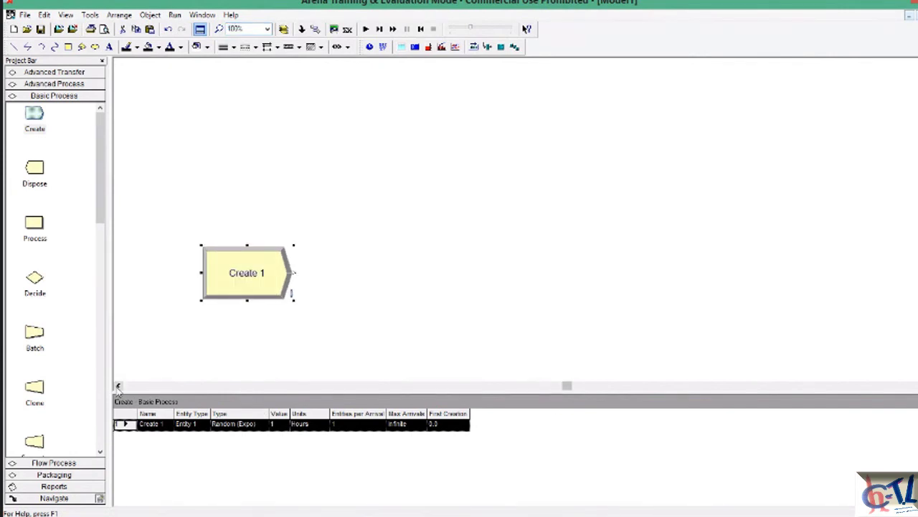
left_click(140, 359)
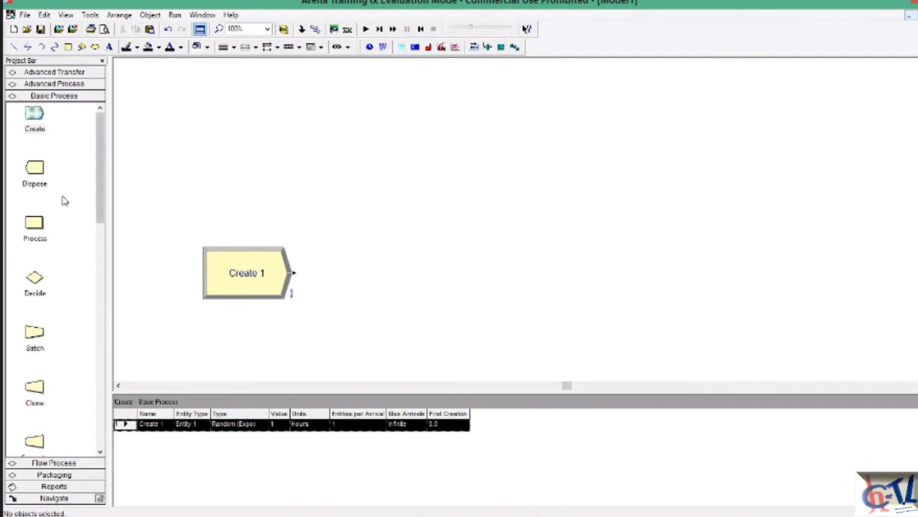
Place a Dispose module to the right of the Create module and connect the Create module's output to it
left_click_drag(39, 173, 467, 287)
left_click(404, 203)
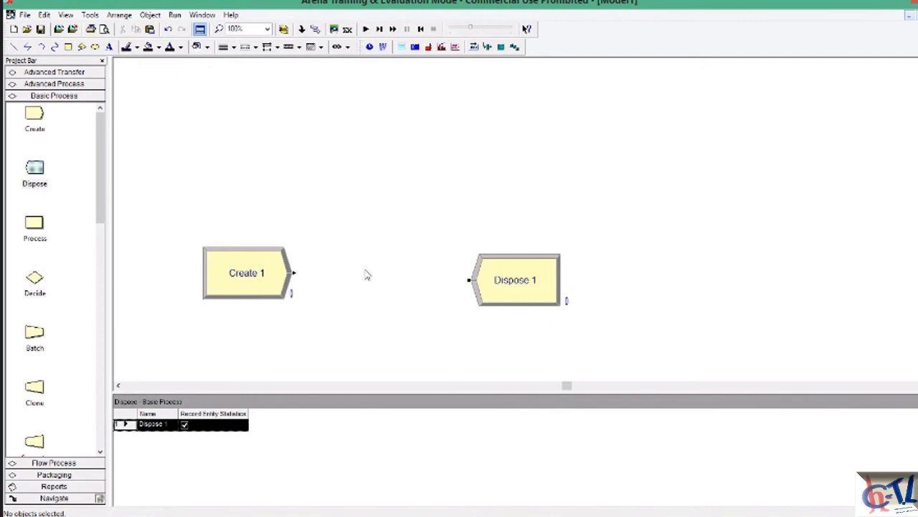
left_click(316, 29)
left_click(295, 272)
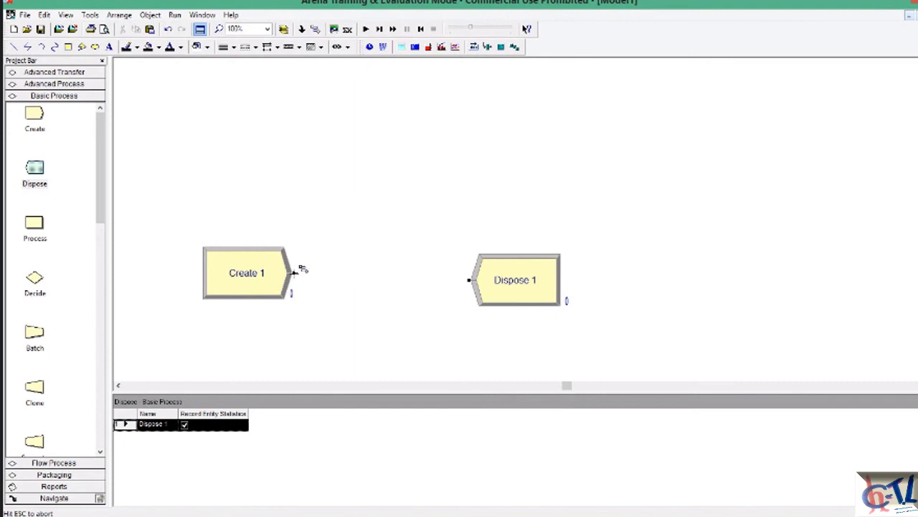
left_click(469, 279)
left_click(441, 214)
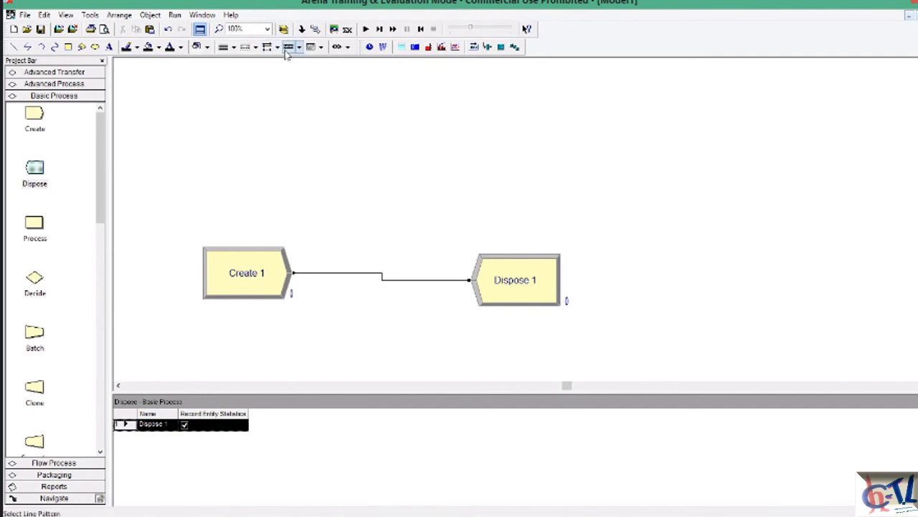
Run the Create-to-Dispose simulation, stop it, and return to editing the model
left_click(366, 30)
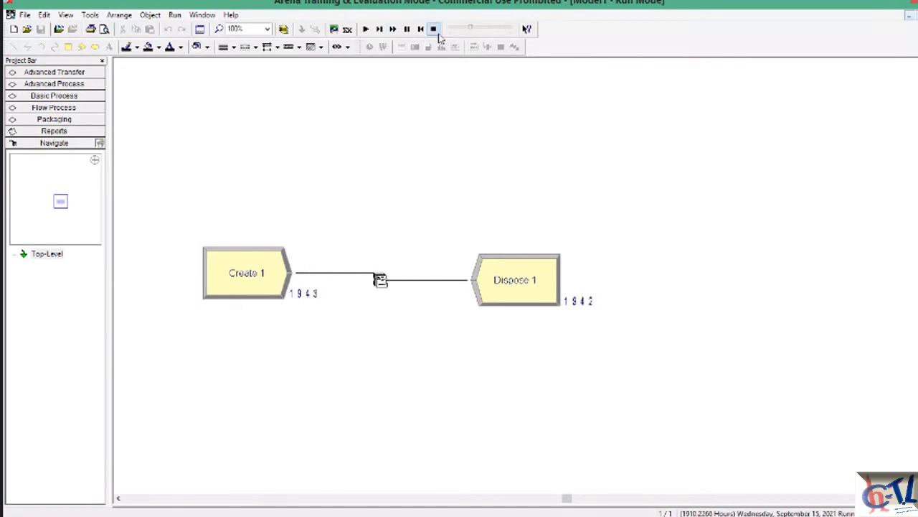
left_click(433, 29)
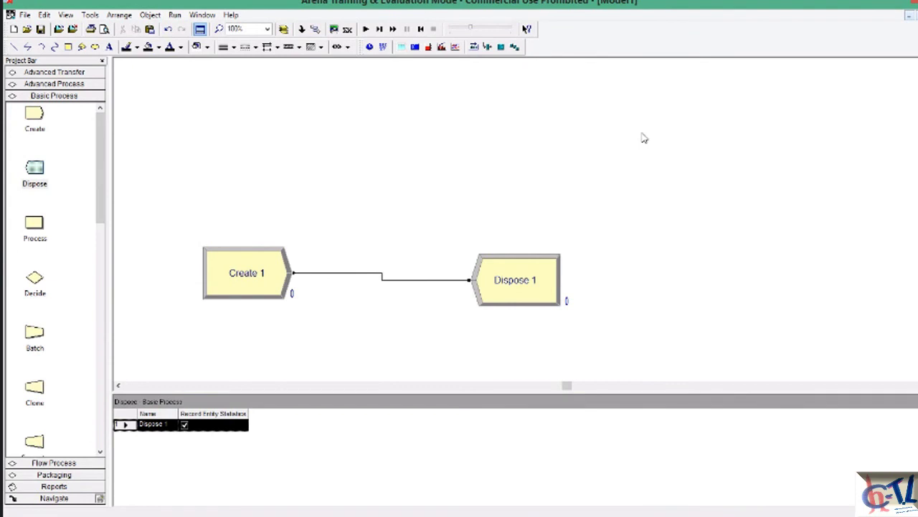
left_click(366, 174)
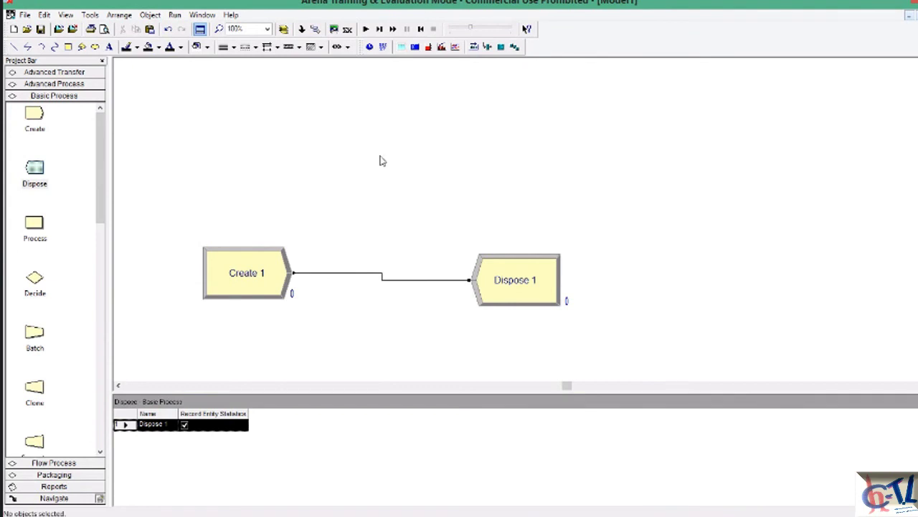
Run the Create-to-Dispose simulation again, pause it to check both modules' entity counters, and end the run
left_click(366, 29)
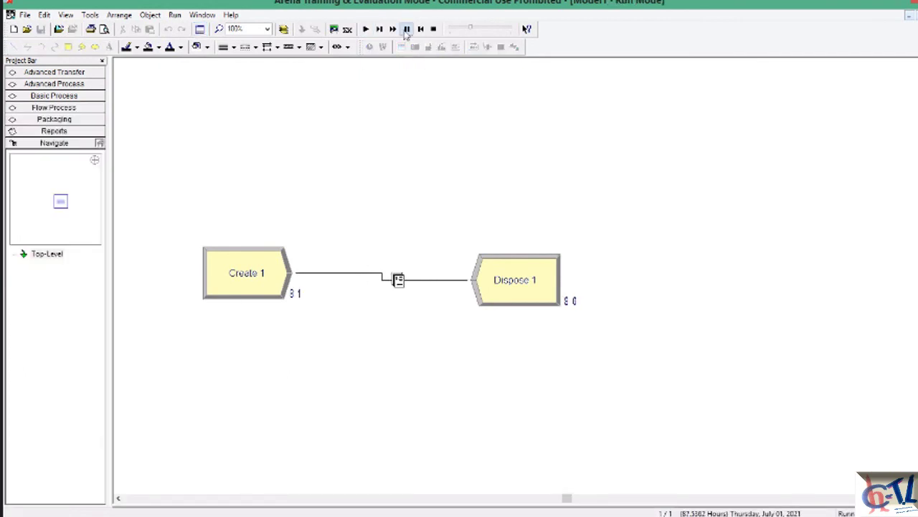
left_click(407, 29)
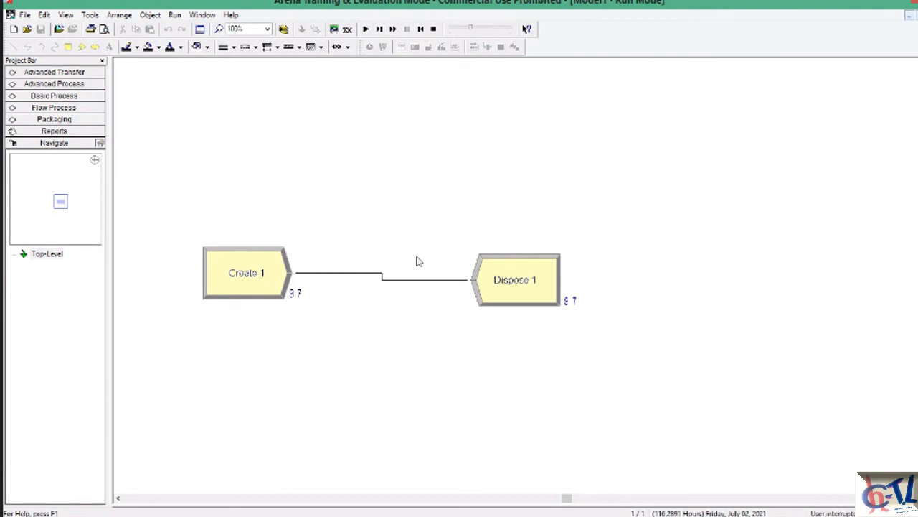
mouse_move(572, 308)
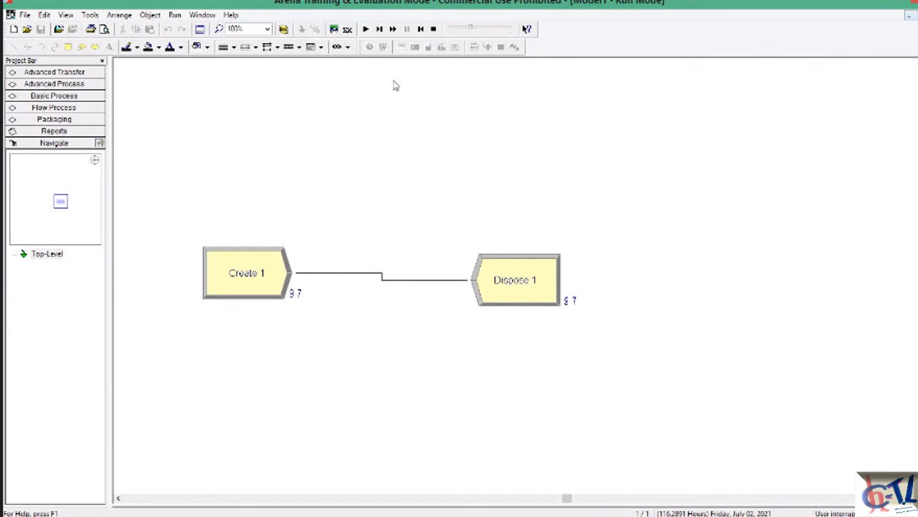
left_click(432, 29)
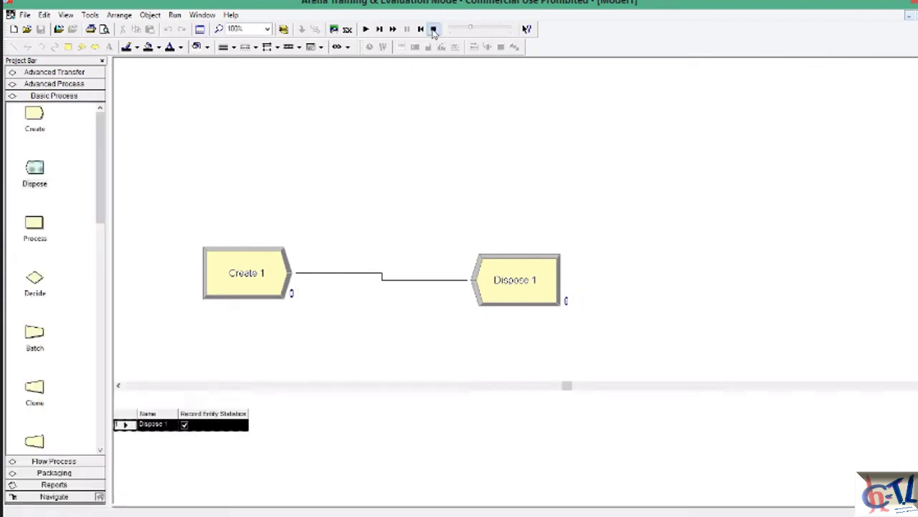
left_click(292, 295)
left_click(377, 329)
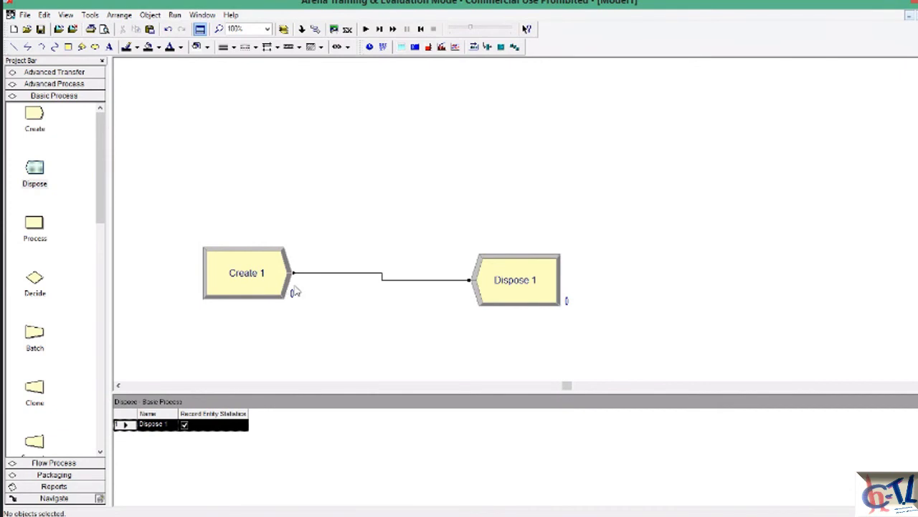
Set the model zoom to 120% and inspect the counters beside the Create and Dispose modules
scroll(293, 290, "up", 1)
left_click(248, 29)
type("120")
key("Return")
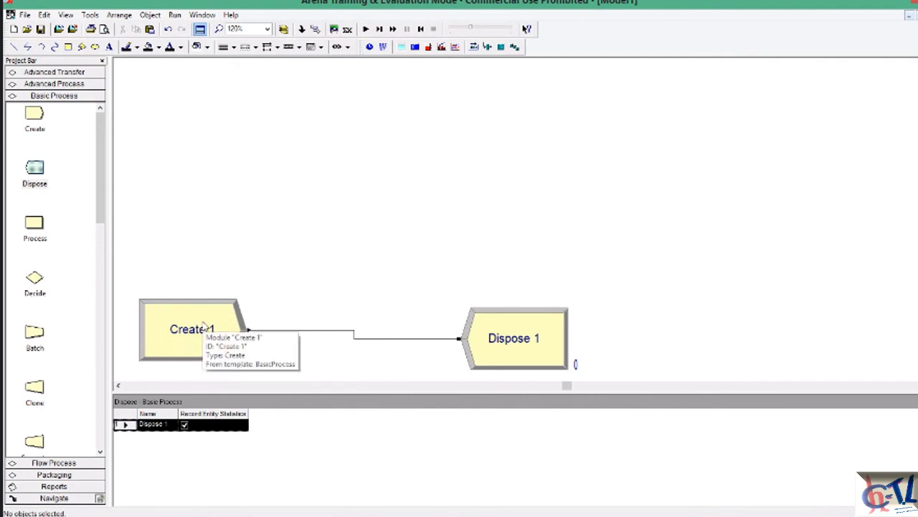
mouse_move(575, 367)
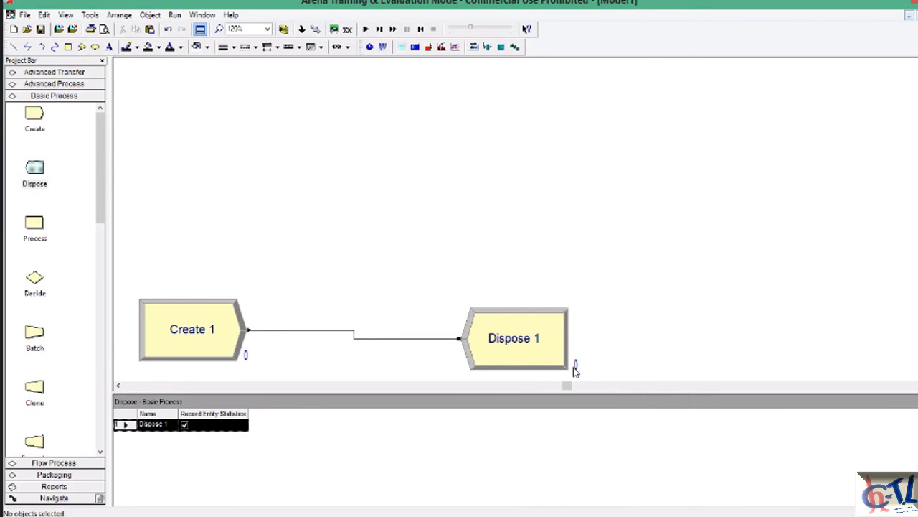
mouse_move(250, 366)
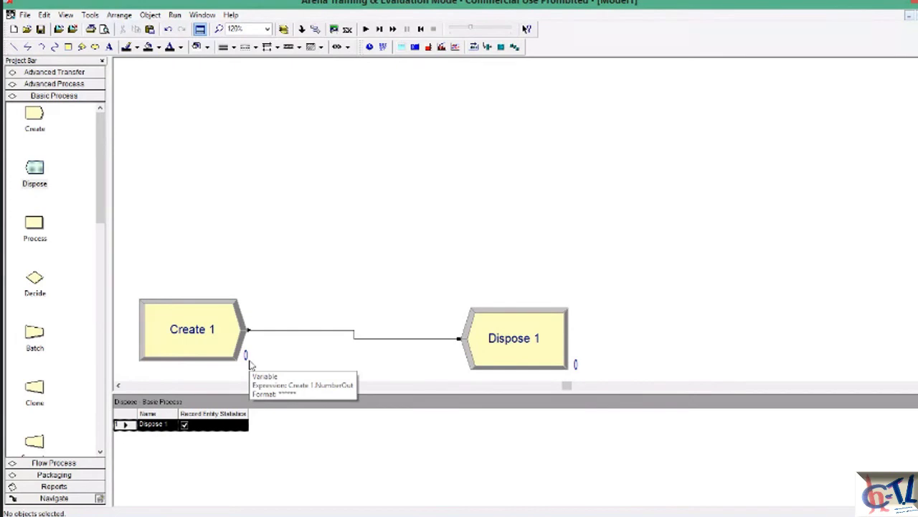
Rename the Create module ENTRADA and set its entity type to ALUMNOS
double_click(222, 324)
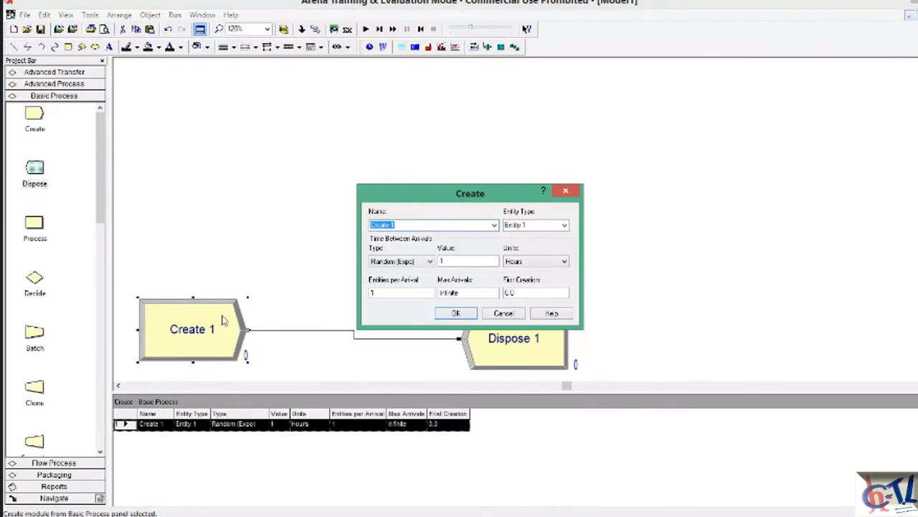
left_click_drag(434, 200, 419, 142)
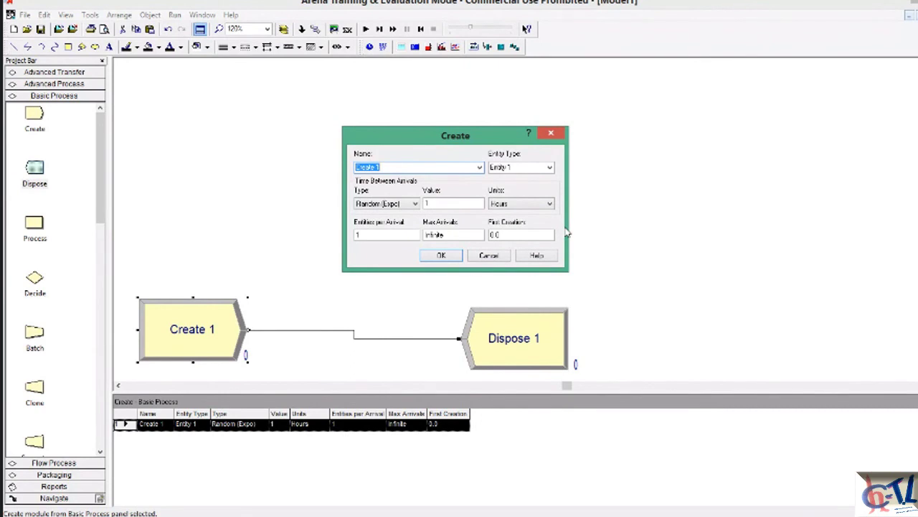
left_click_drag(479, 138, 373, 146)
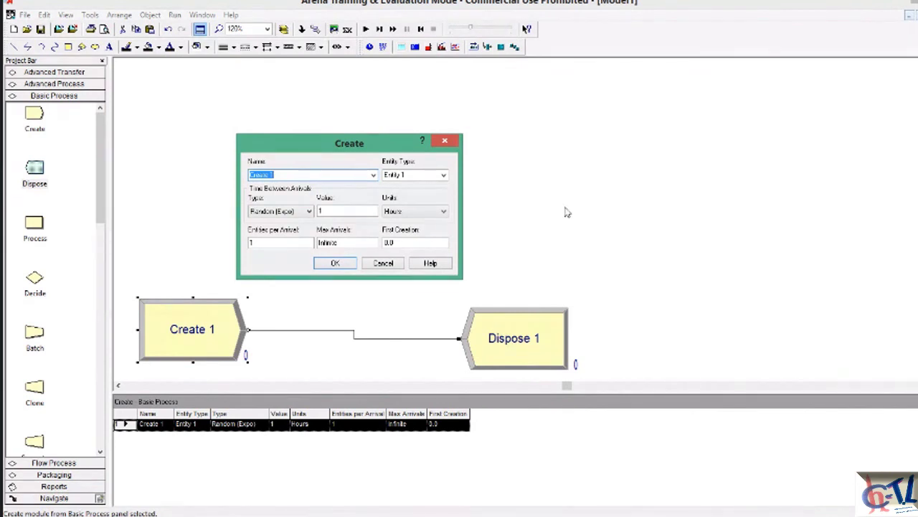
type("ENTRADA")
left_click(443, 175)
left_click(443, 176)
left_click(444, 175)
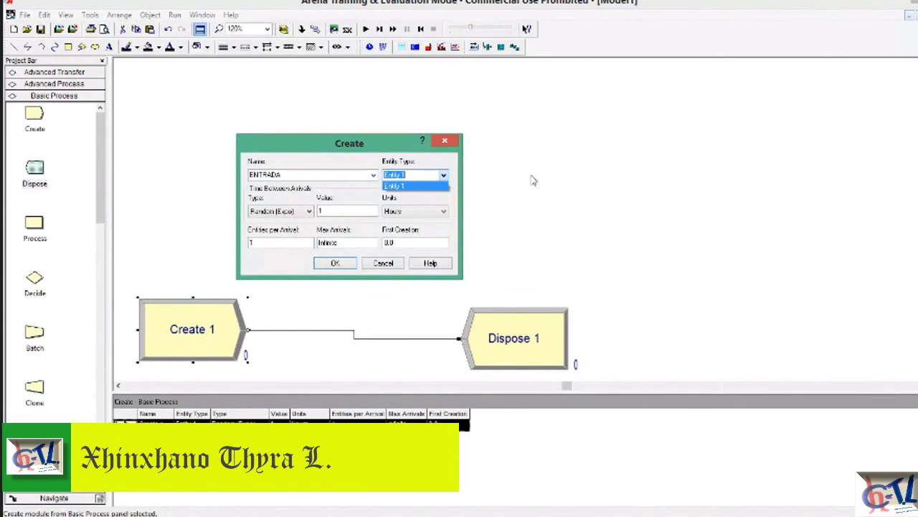
type("ALUMNOS")
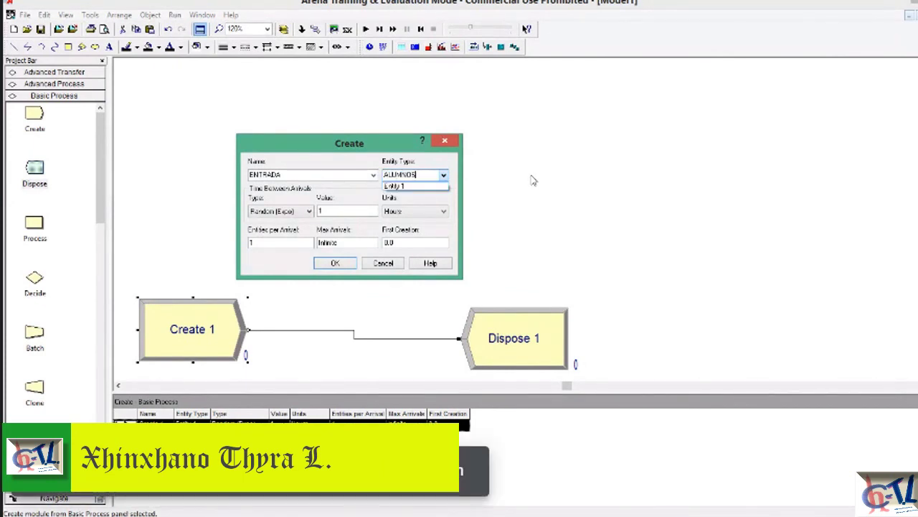
left_click(533, 181)
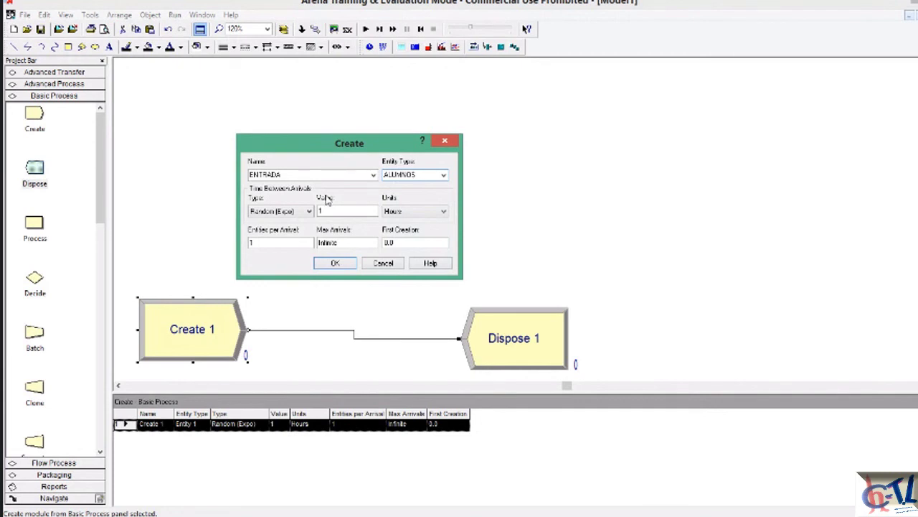
Set the ENTRADA module's time between arrivals to Constant with a value of 5 minutes and apply the settings
left_click(309, 211)
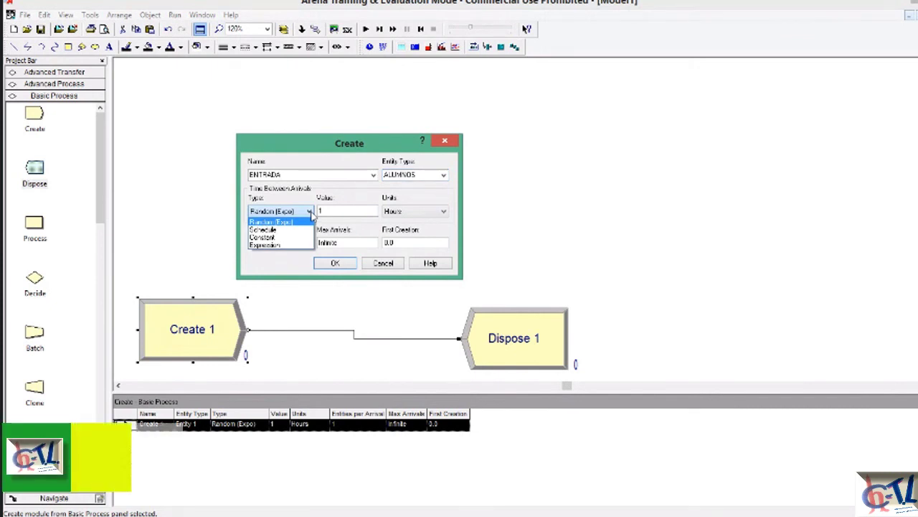
left_click(277, 237)
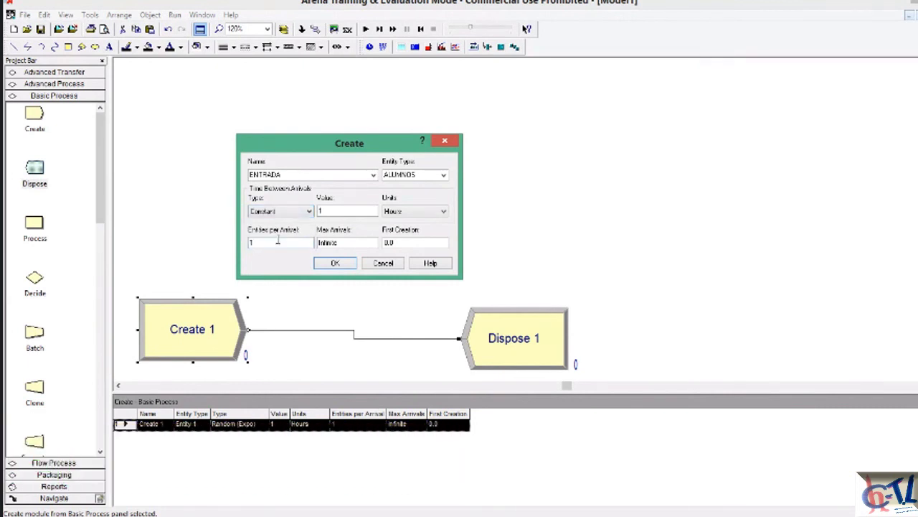
double_click(321, 211)
type("5")
left_click(444, 211)
left_click(398, 229)
left_click(280, 251)
left_click(336, 264)
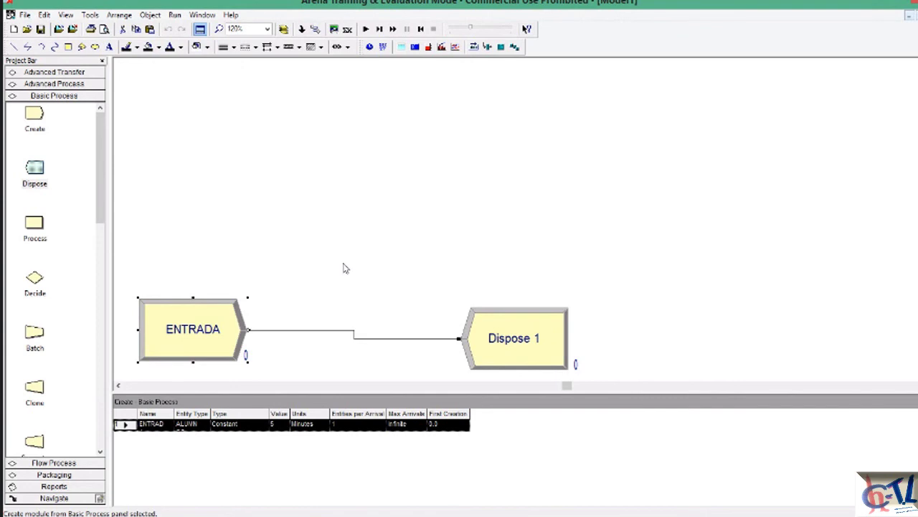
Nudge the ENTRADA module slightly upward and rename the Dispose module SALIDA
left_click_drag(212, 317, 211, 312)
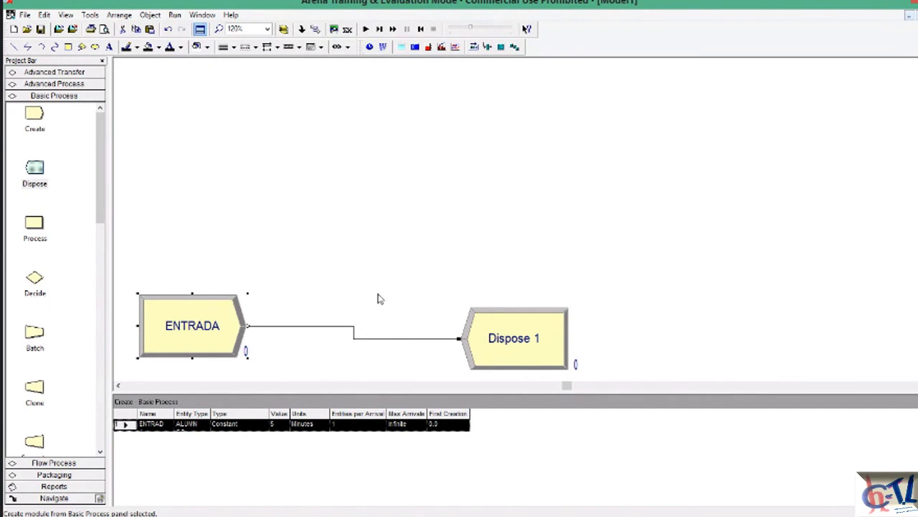
left_click(504, 342)
double_click(505, 342)
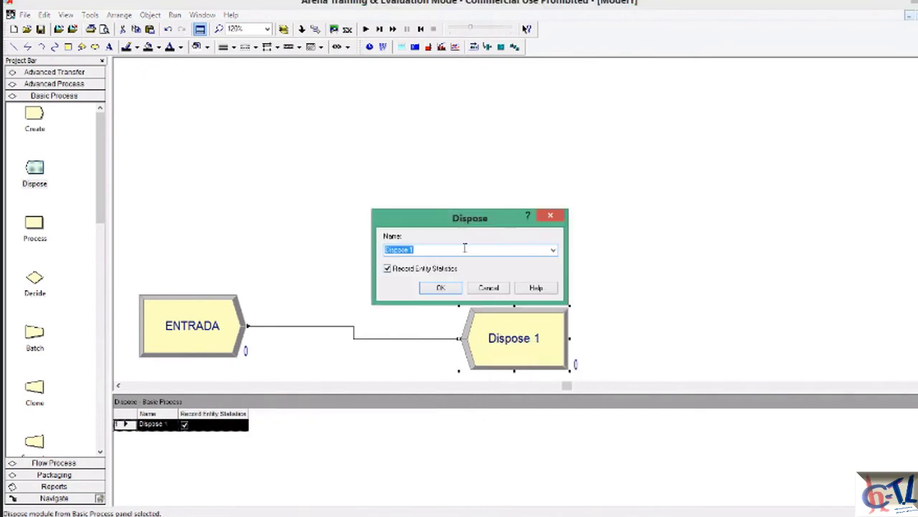
type("SALIDA")
left_click(439, 287)
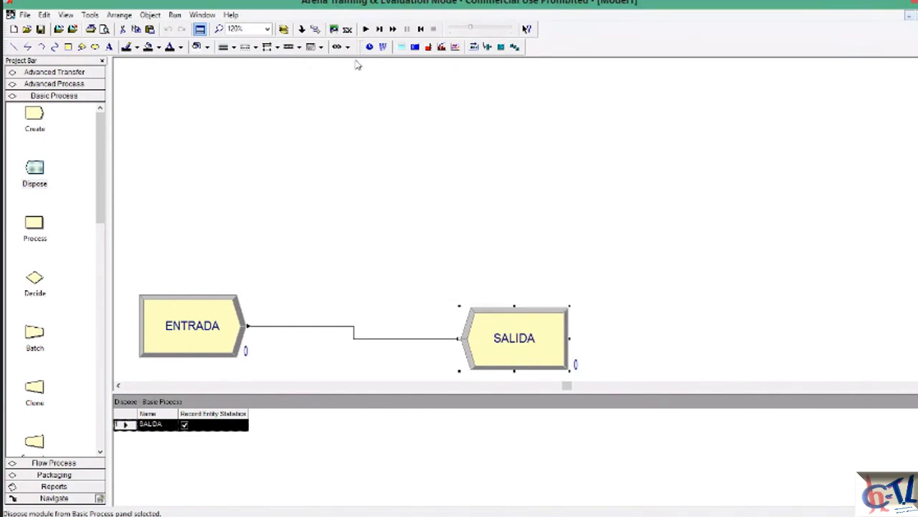
Run the ENTRADA-to-SALIDA simulation with the constant arrivals, pause it to check the counters, and end the run
left_click(365, 29)
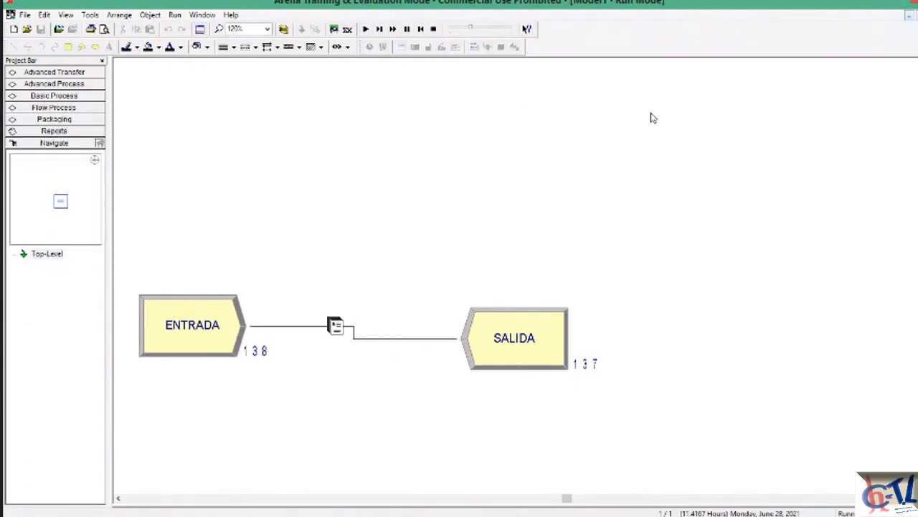
left_click(406, 29)
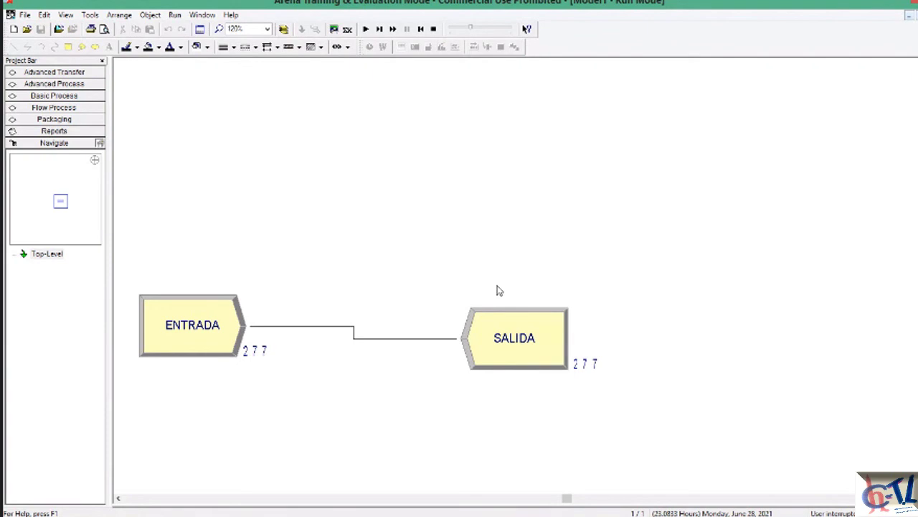
left_click(432, 29)
Move the ENTRADA and SALIDA modules higher, level with each other and farther apart, and delete the connection between them
left_click_drag(208, 319, 216, 240)
left_click_drag(516, 350, 562, 267)
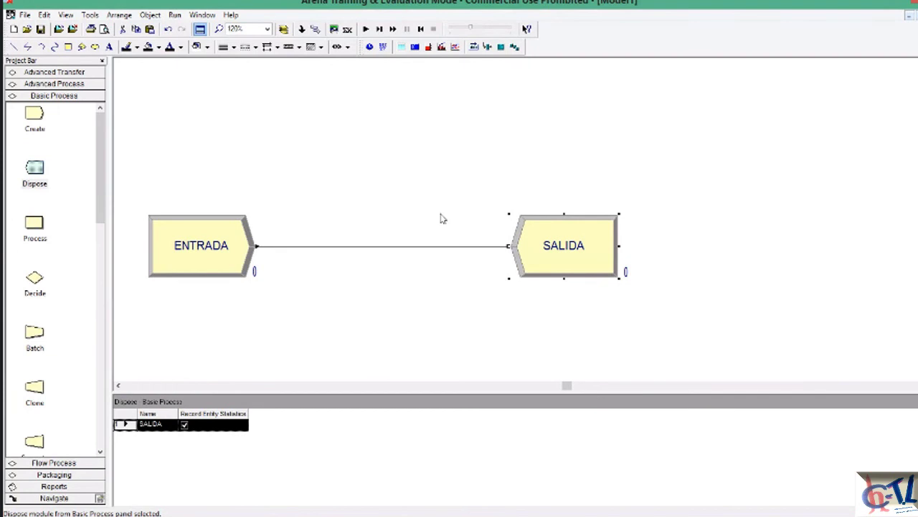
left_click(351, 247)
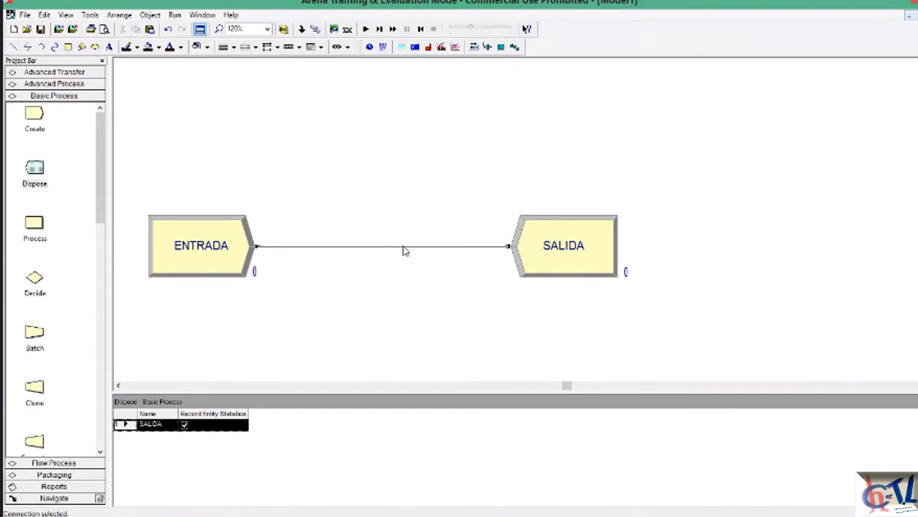
key("Delete")
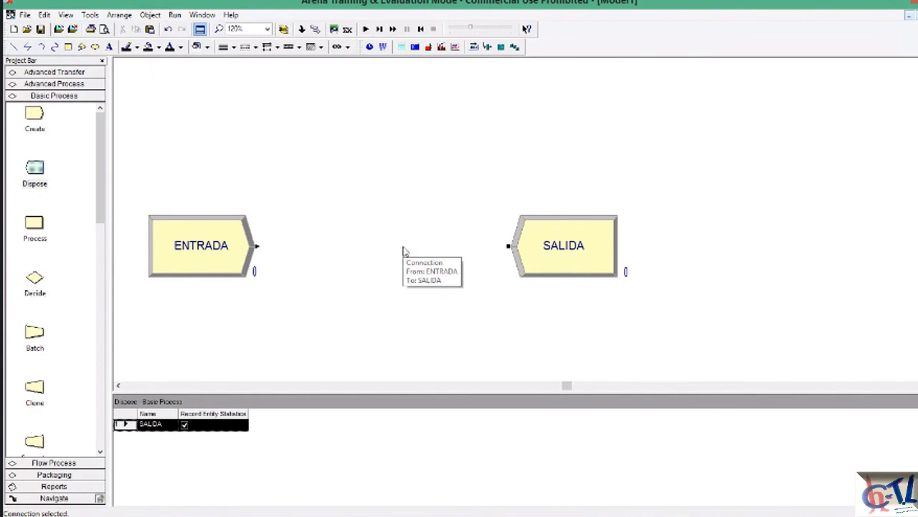
Place a Process module between ENTRADA and SALIDA and connect ENTRADA to its input and its output to SALIDA
left_click(33, 227)
left_click_drag(33, 226, 331, 246)
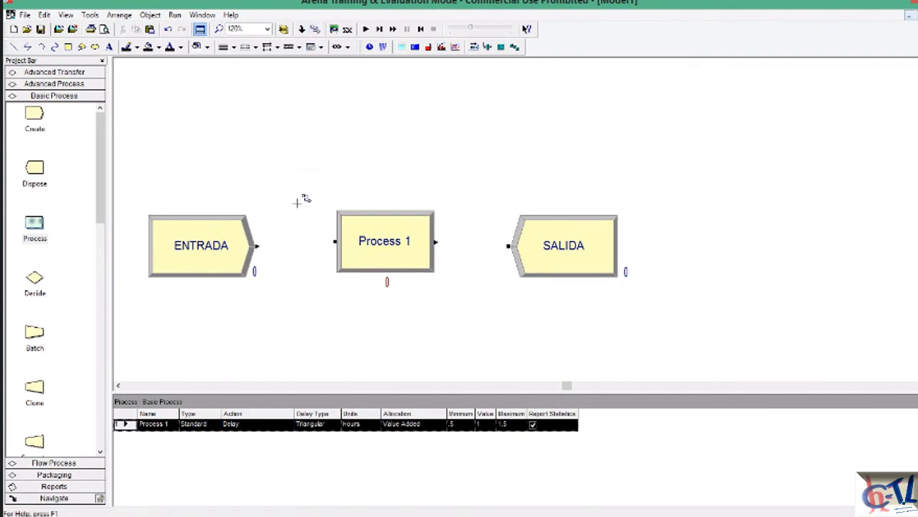
left_click(257, 246)
left_click(334, 242)
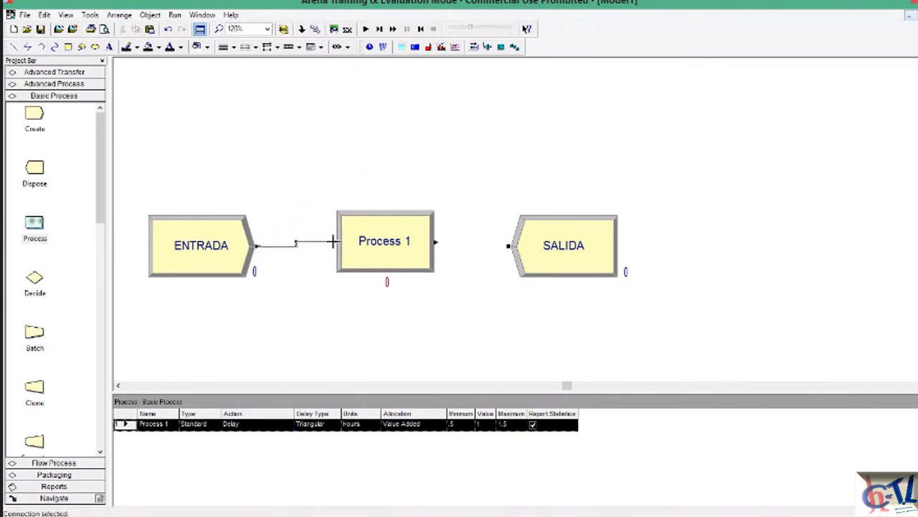
left_click(315, 29)
left_click(435, 242)
left_click(515, 244)
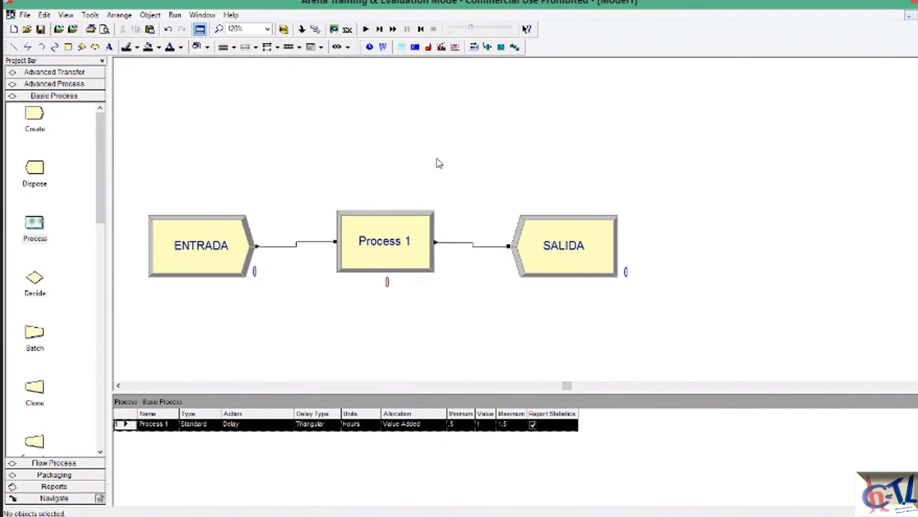
Run the simulation with the added Process module and pause it partway
left_click(366, 29)
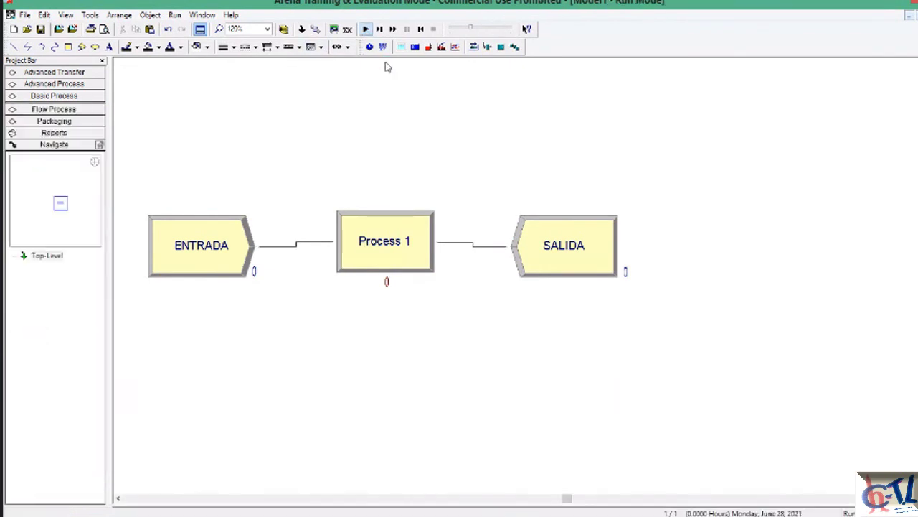
left_click(406, 30)
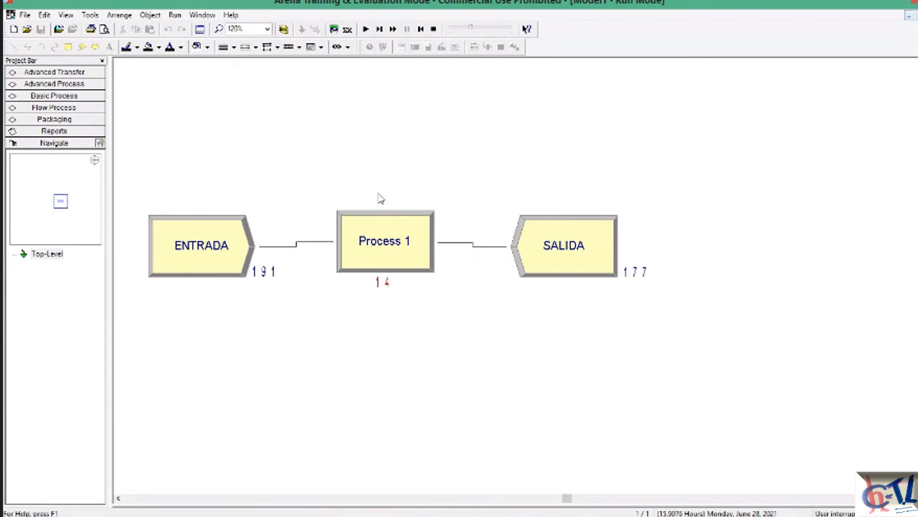
Enlarge the entity counters of the ENTRADA, SALIDA and Process modules so their numbers are easier to read
left_click(261, 280)
left_click_drag(311, 280, 329, 299)
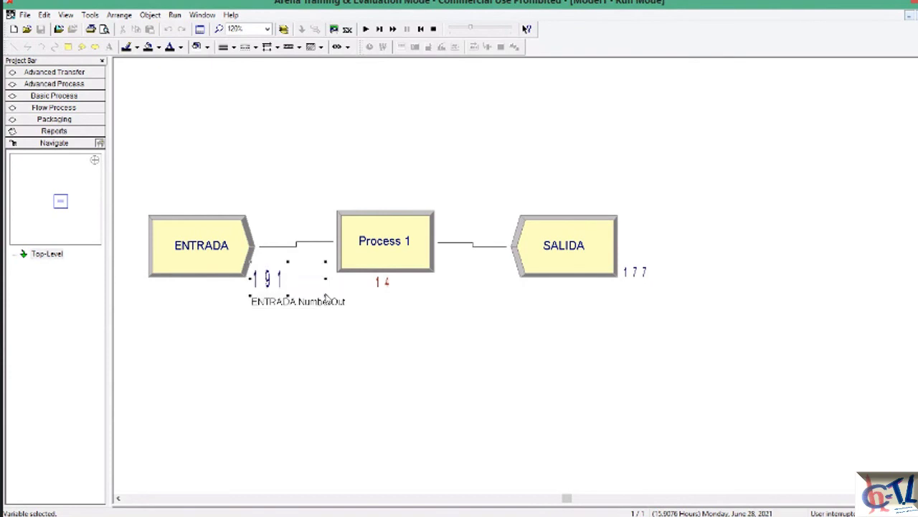
left_click(642, 279)
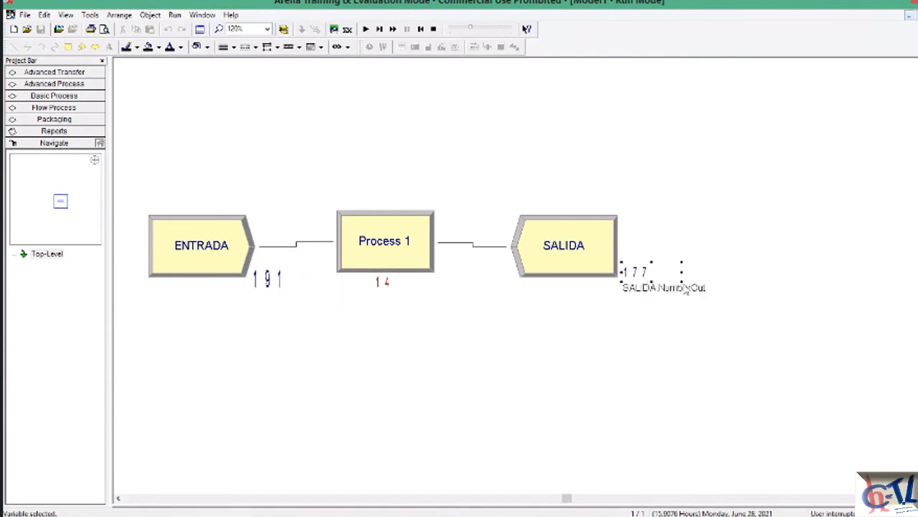
left_click_drag(680, 282, 707, 297)
left_click(707, 242)
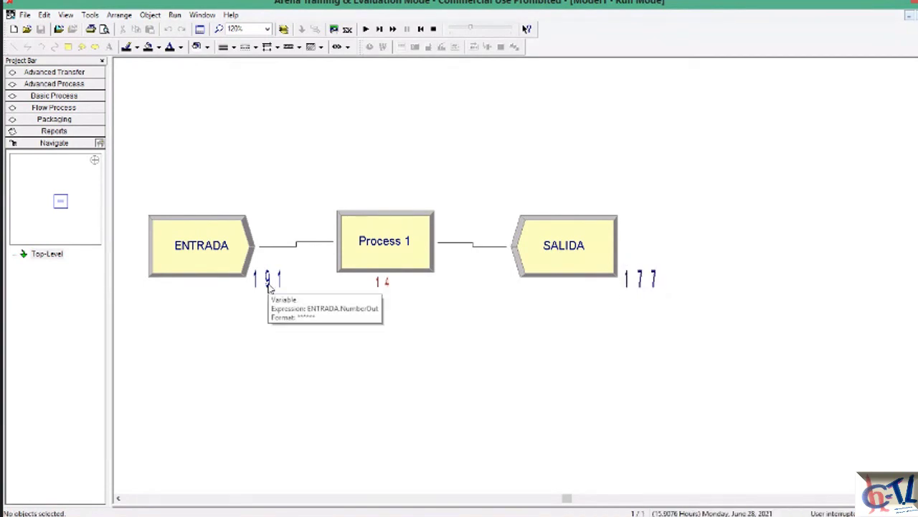
left_click(395, 288)
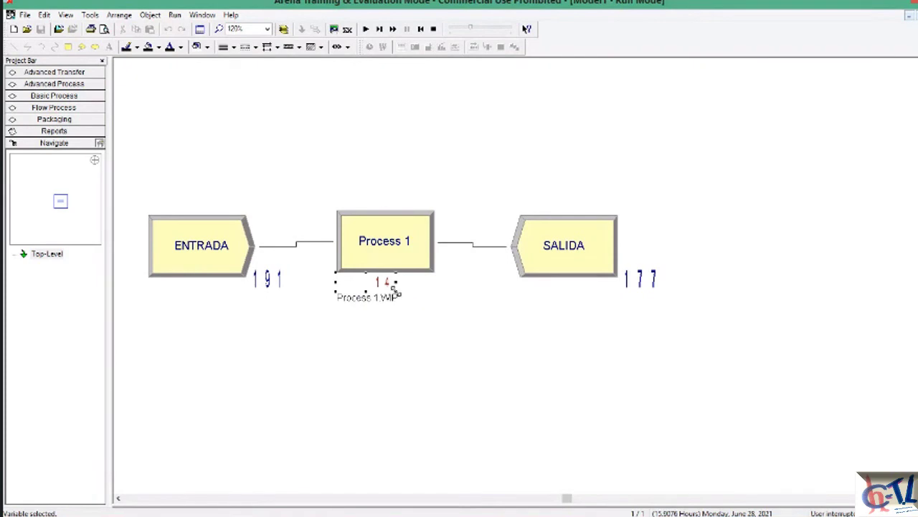
left_click_drag(395, 291, 426, 315)
left_click(485, 330)
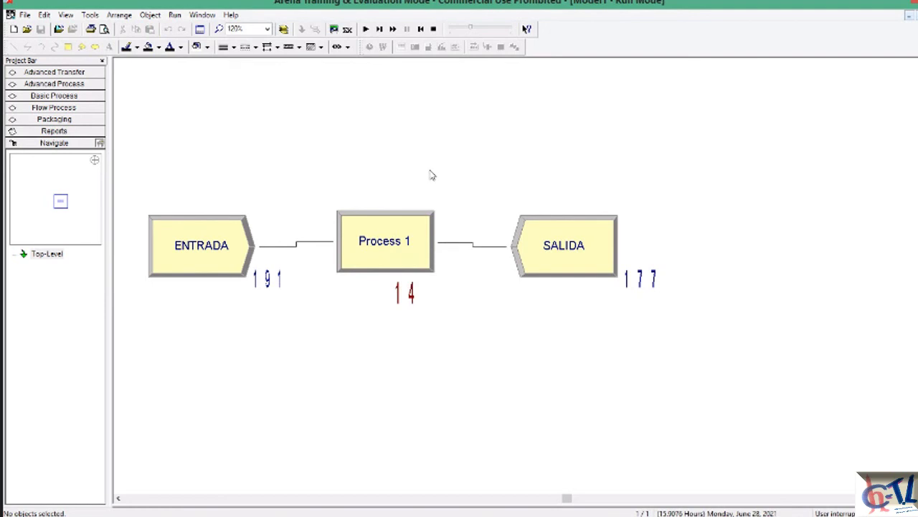
End the paused simulation run and return the model to editing mode
double_click(372, 249)
left_click(589, 130)
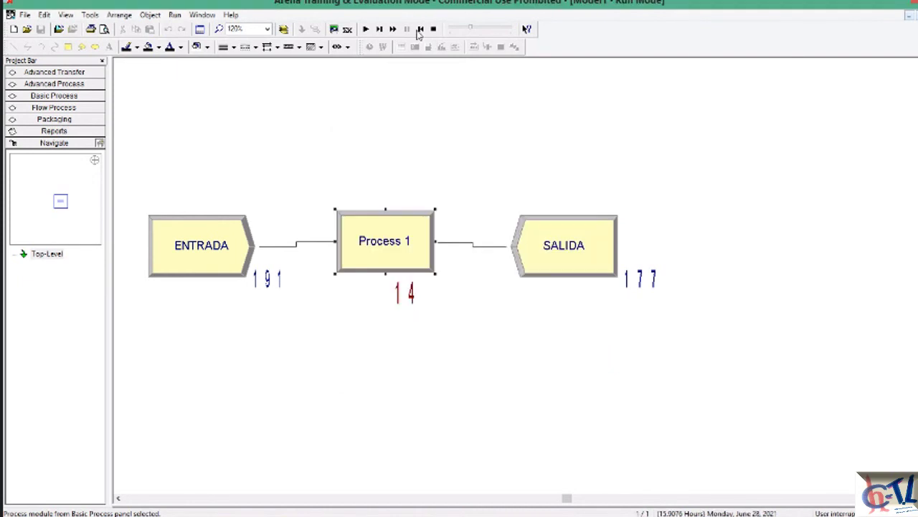
left_click(432, 29)
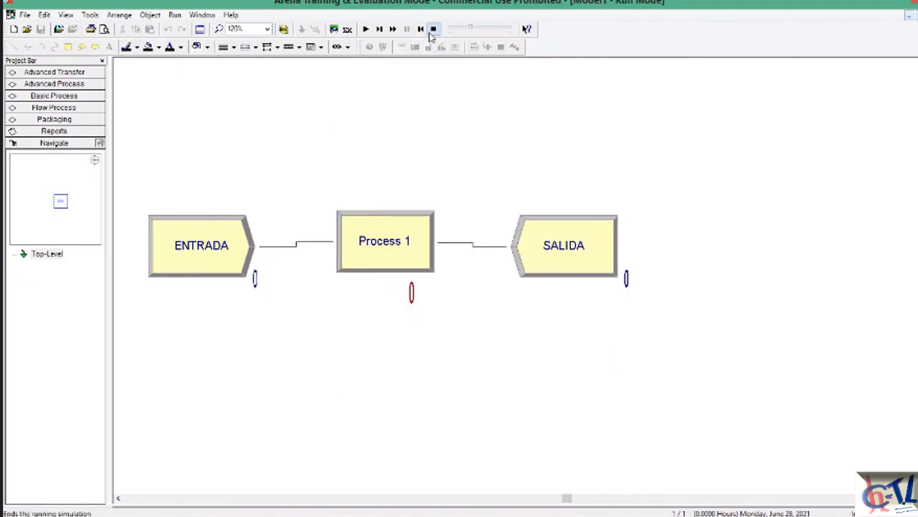
Examine the distributions offered as an Expression for ENTRADA's time between arrivals, then restore the Constant type and accept the settings
double_click(196, 245)
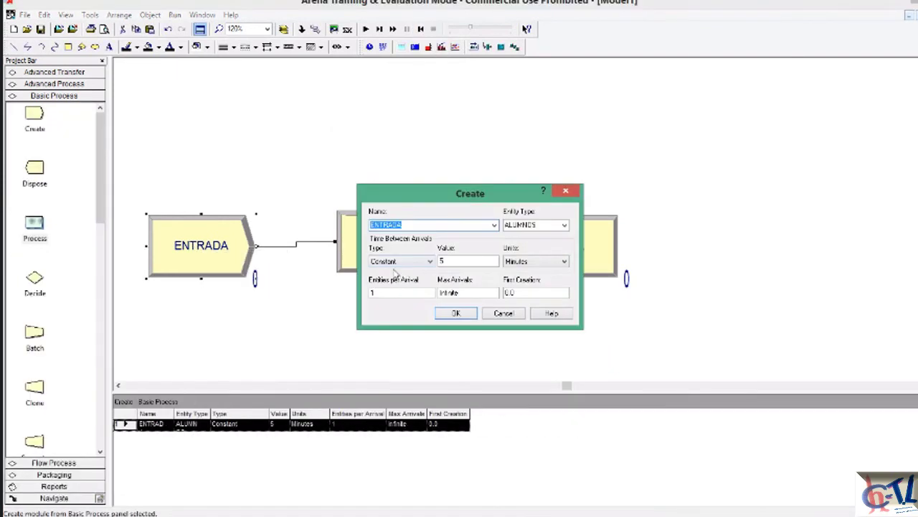
left_click(429, 261)
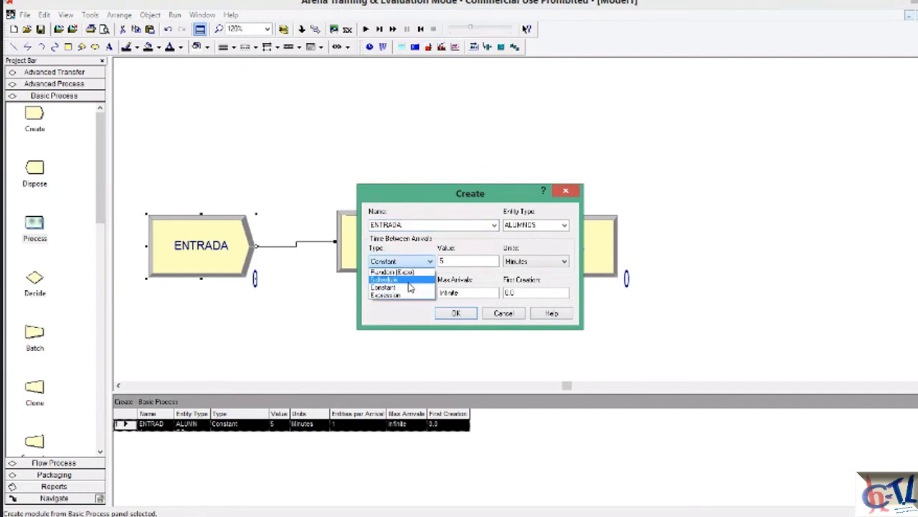
left_click(404, 294)
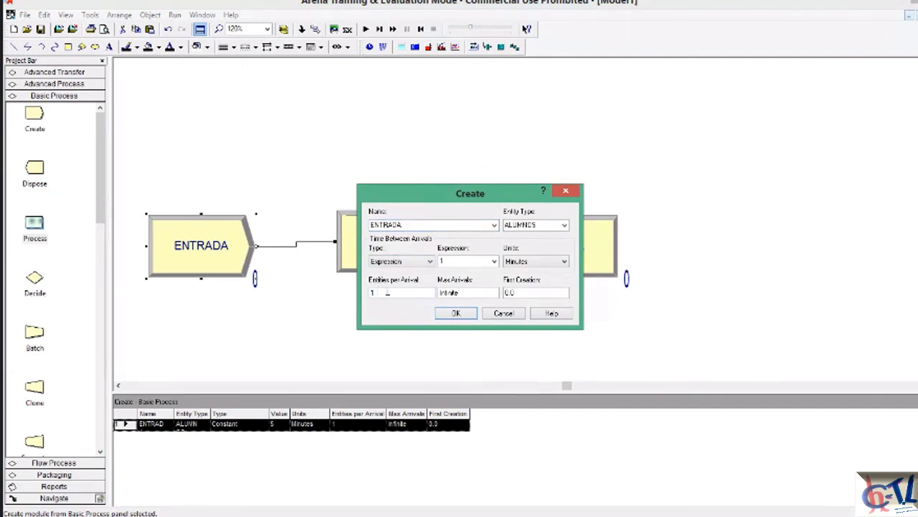
left_click(494, 262)
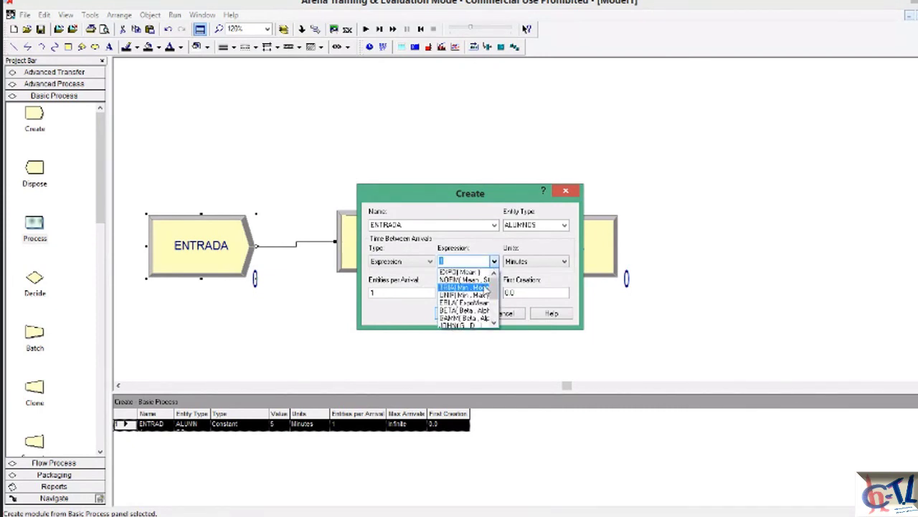
left_click_drag(495, 293, 497, 323)
scroll(497, 322, "up", 2)
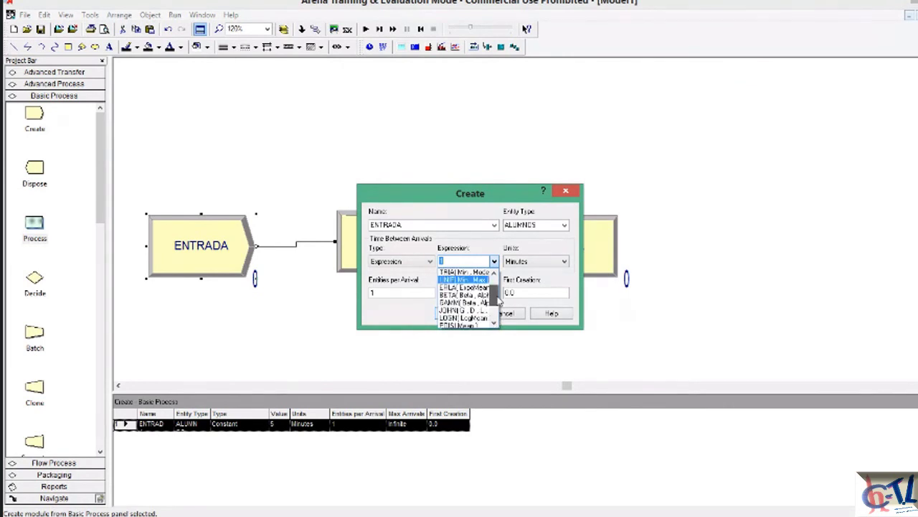
scroll(500, 320, "down", 2)
scroll(500, 320, "up", 3)
left_click(426, 263)
left_click(427, 262)
left_click(418, 288)
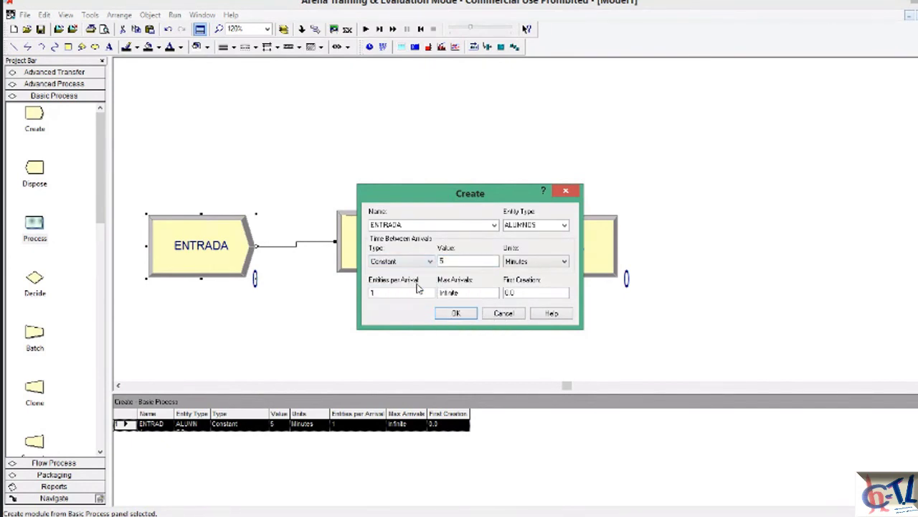
left_click(458, 314)
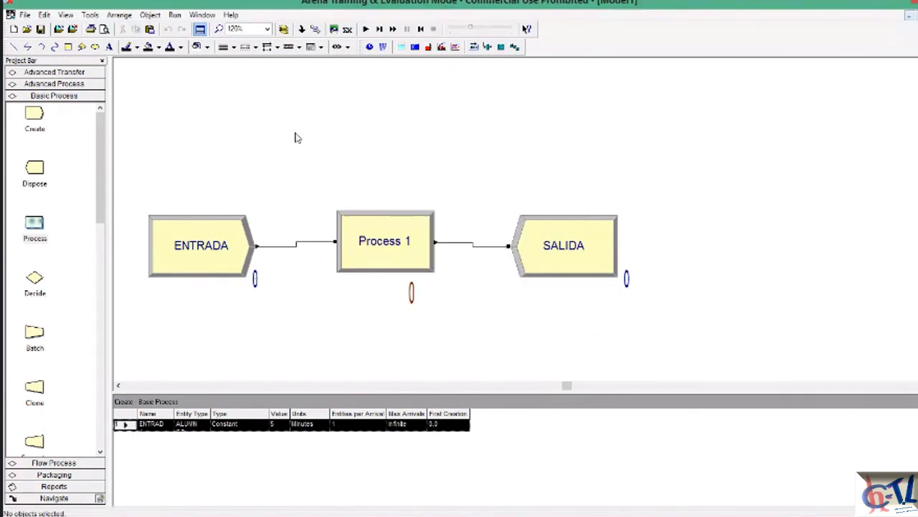
Rename the Process module as CAJERO, keep its type Standard, and set its action to Seize Delay Release
double_click(363, 244)
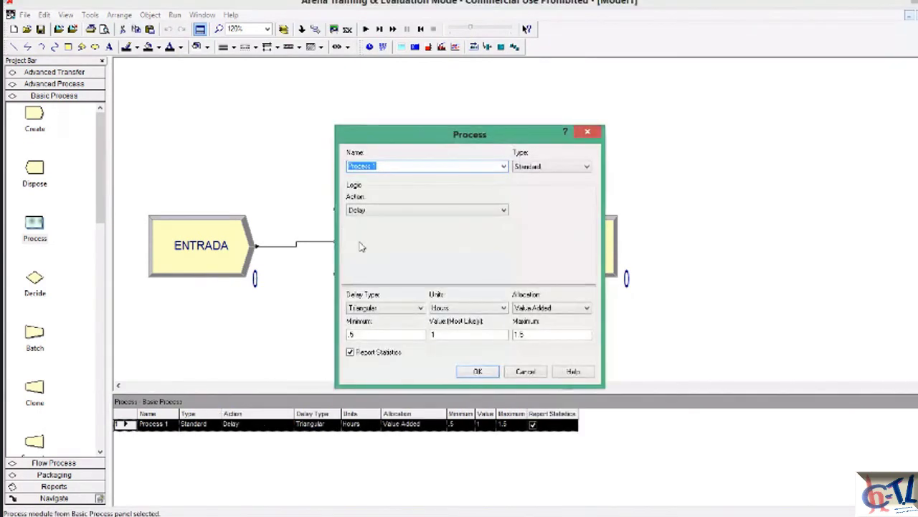
left_click(588, 132)
double_click(391, 248)
left_click_drag(472, 142, 392, 122)
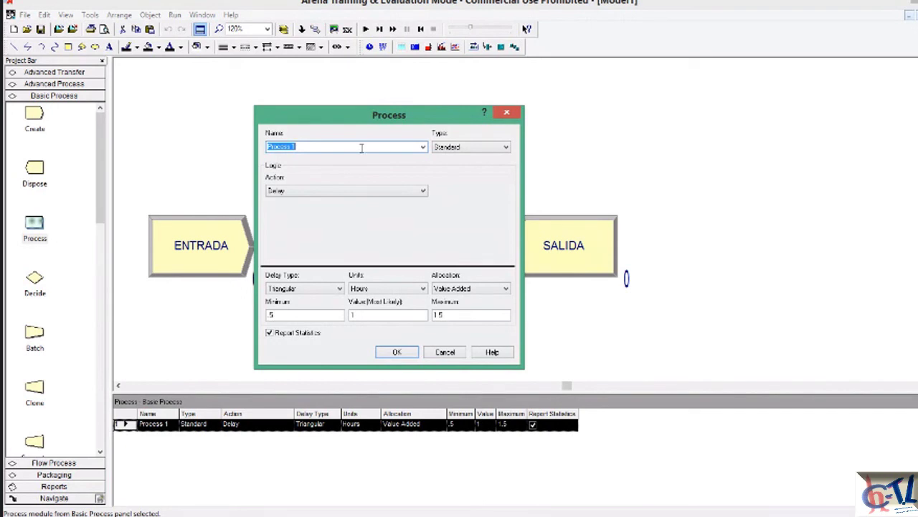
type("CAJERO")
left_click(506, 147)
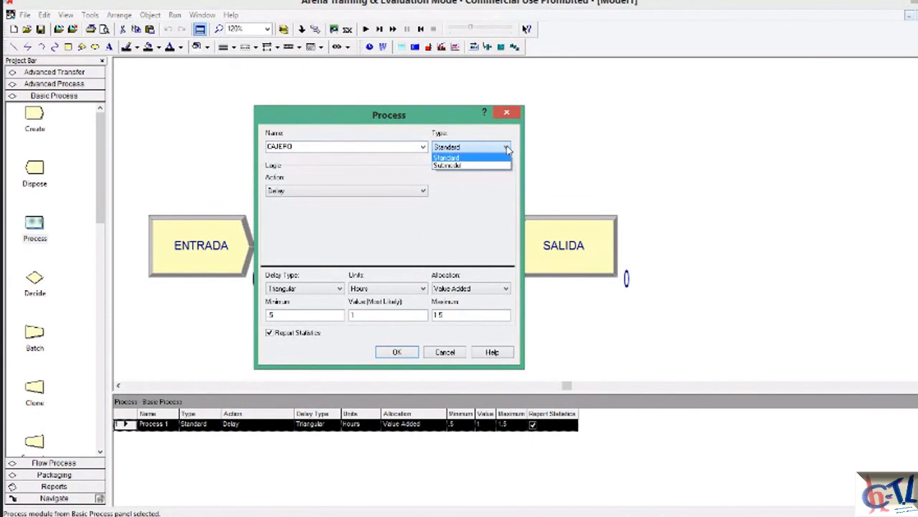
left_click(500, 159)
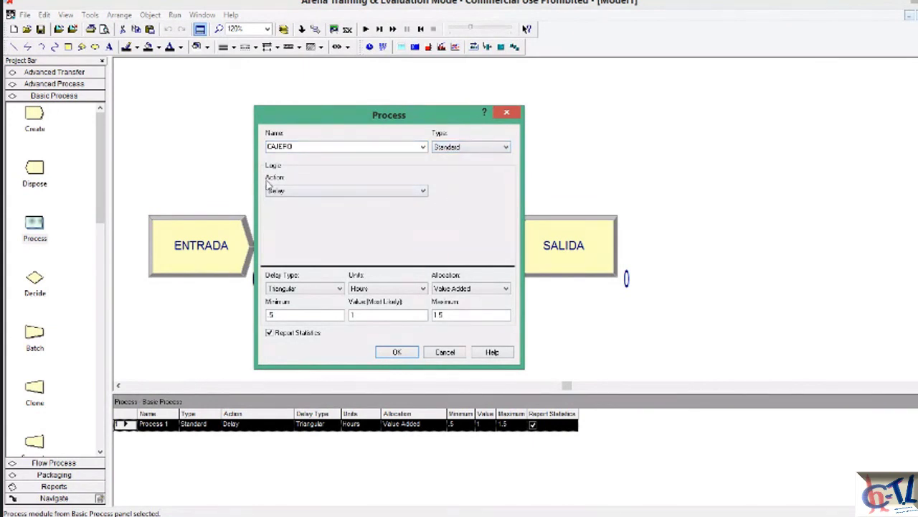
left_click(423, 193)
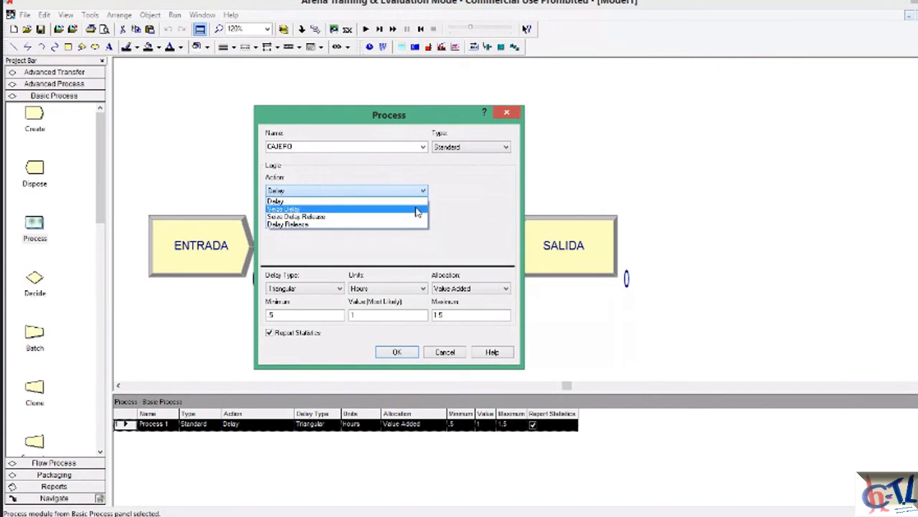
left_click(296, 216)
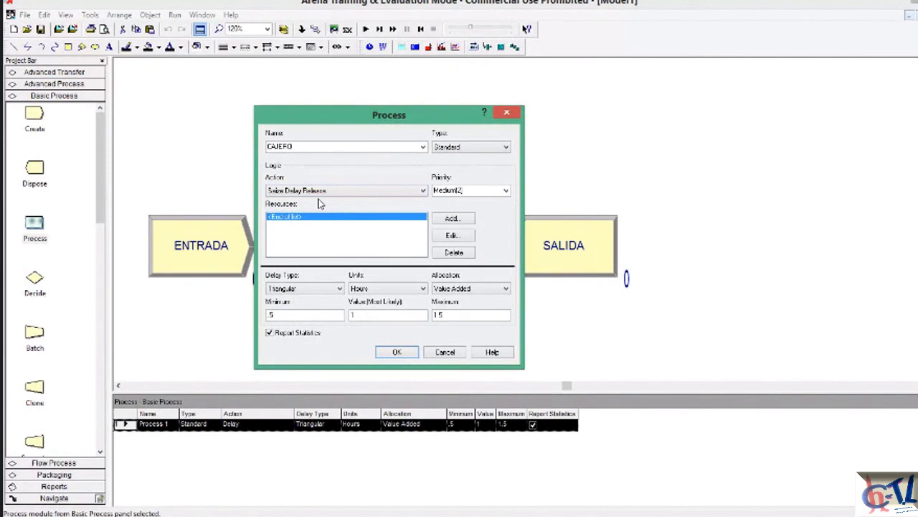
left_click(460, 221)
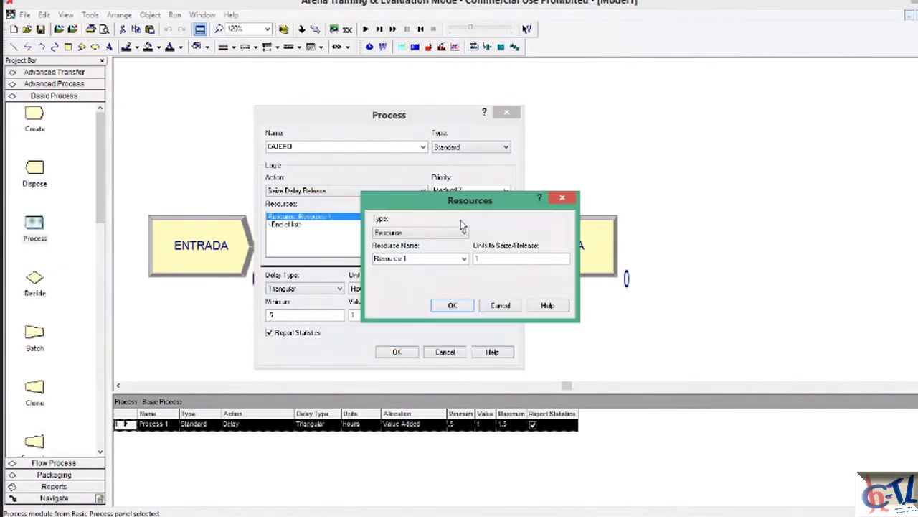
left_click_drag(440, 204, 460, 72)
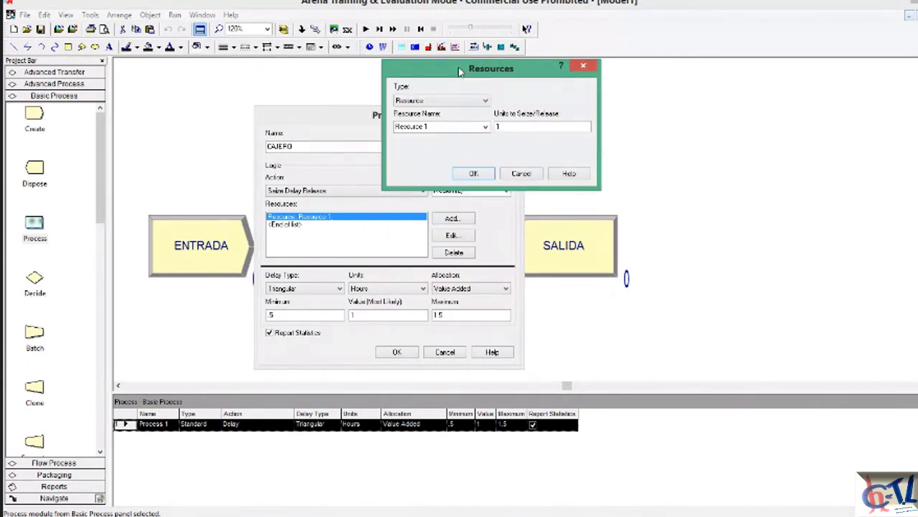
left_click(583, 65)
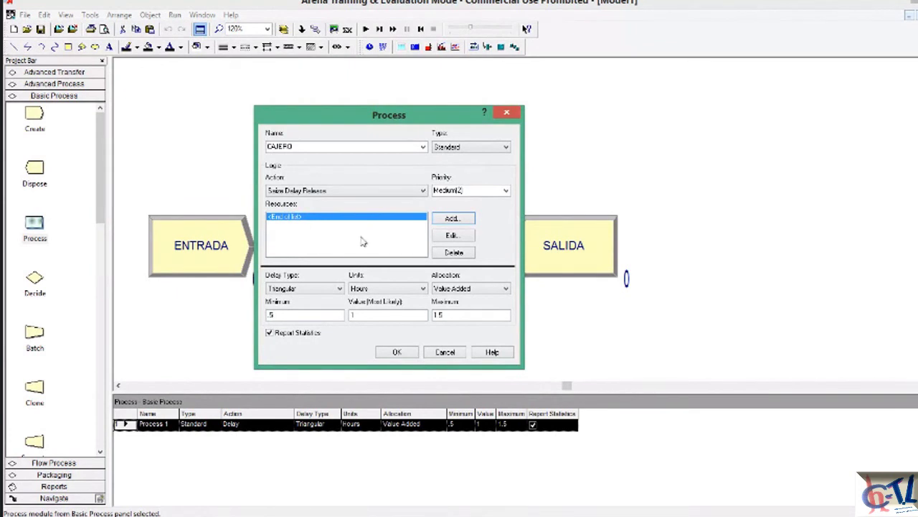
left_click(456, 221)
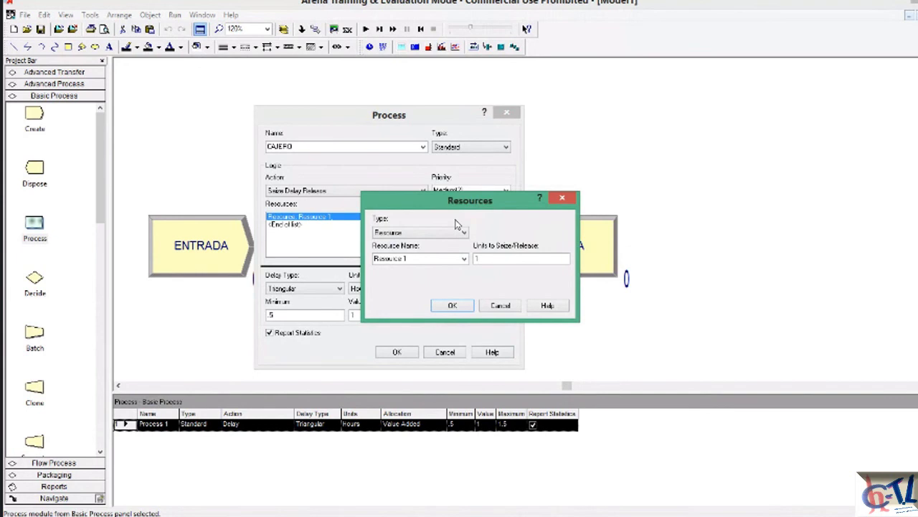
left_click(563, 198)
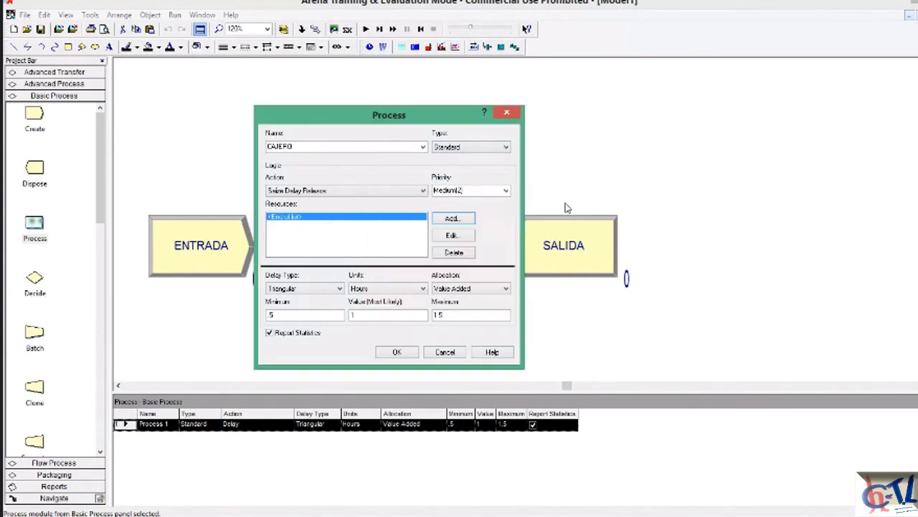
Add Resource 1 with 1 unit to seize/release to the CAJERO process, delete it, and add it again
left_click(451, 220)
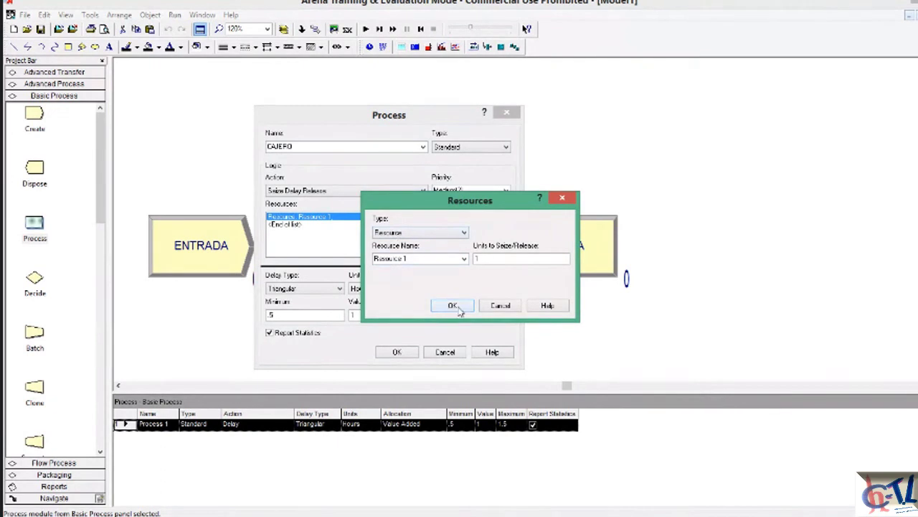
left_click(464, 259)
left_click(464, 258)
left_click(452, 306)
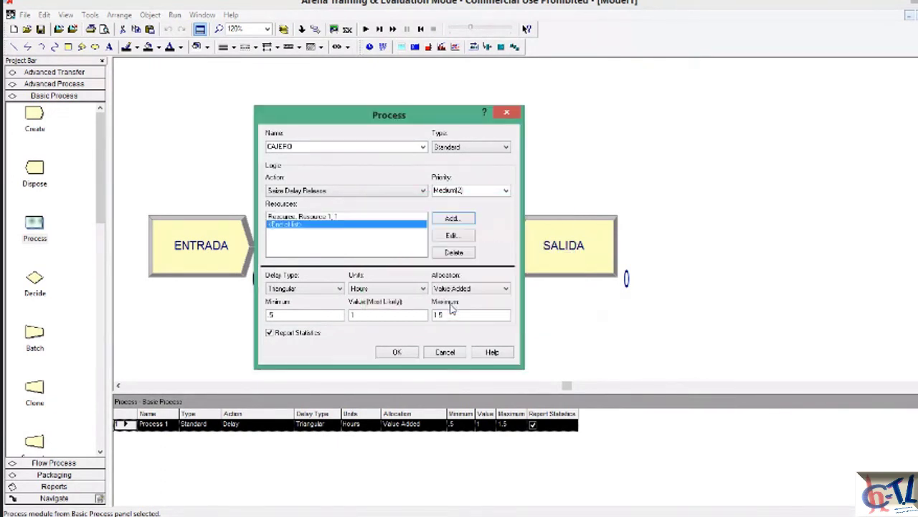
left_click(302, 216)
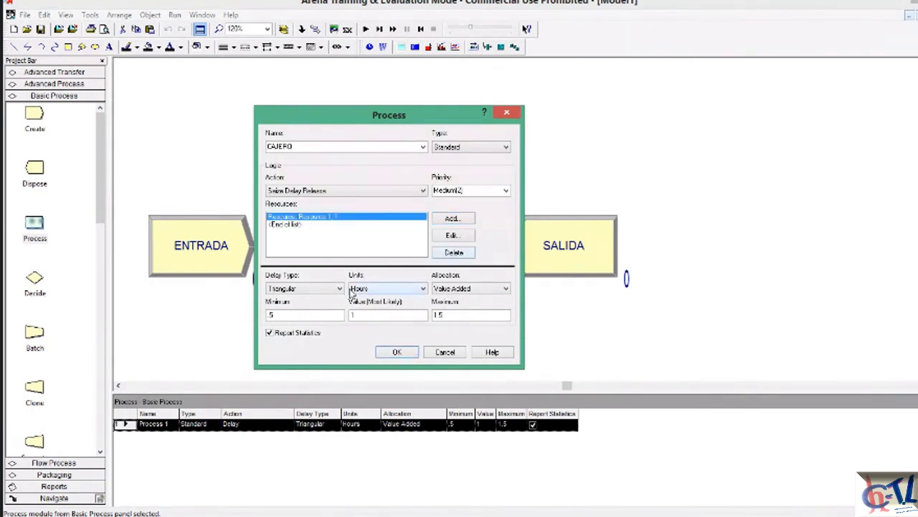
left_click(453, 251)
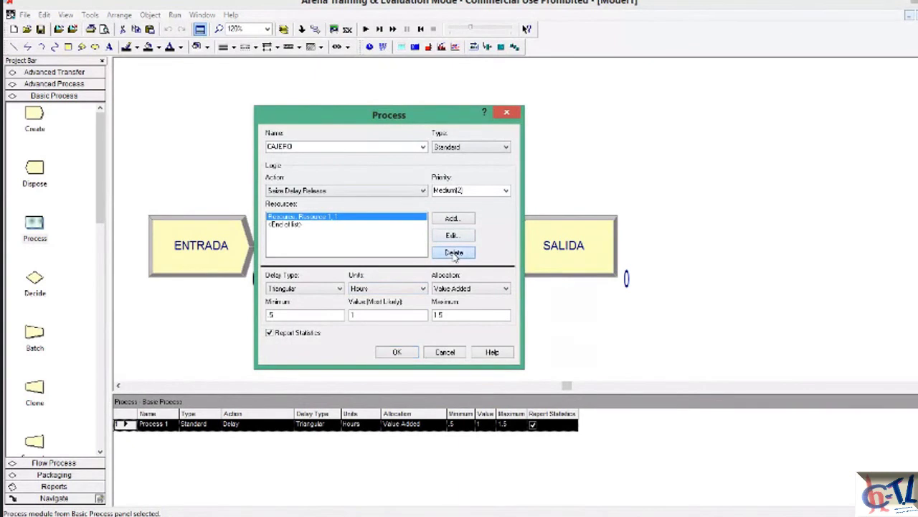
left_click(451, 219)
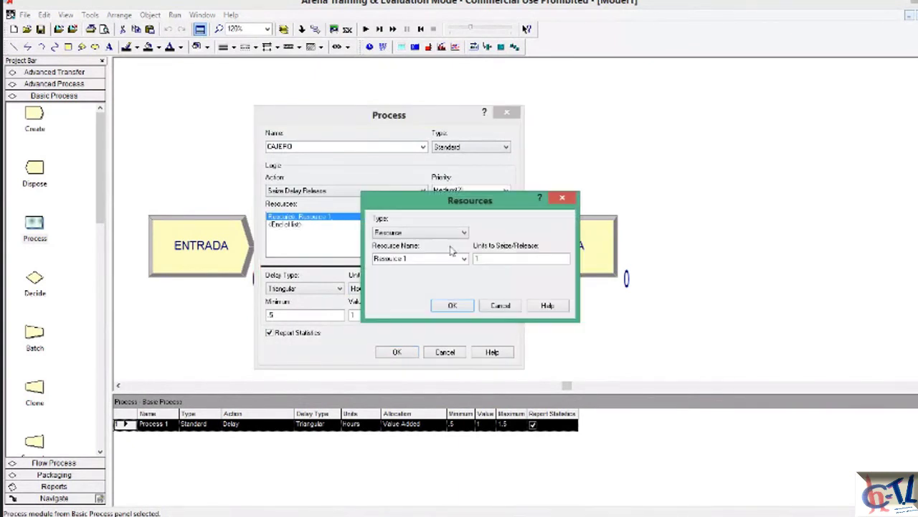
left_click(452, 305)
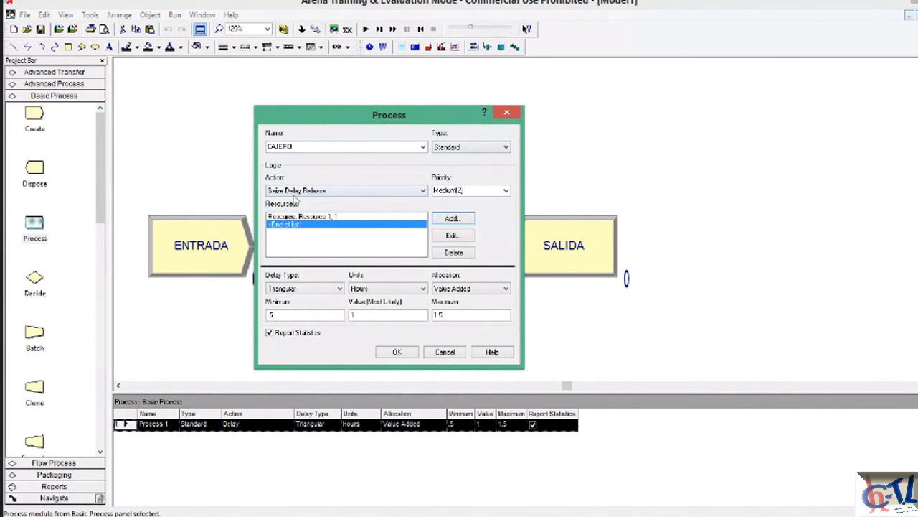
Set CAJERO's delay type to Expression with the normal distribution NORM(5, 1) and accept the process settings
left_click(338, 290)
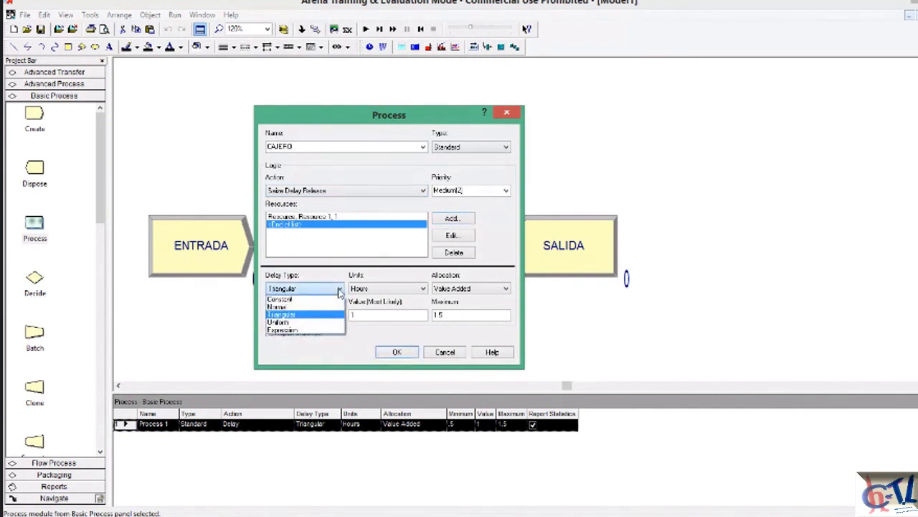
left_click(324, 329)
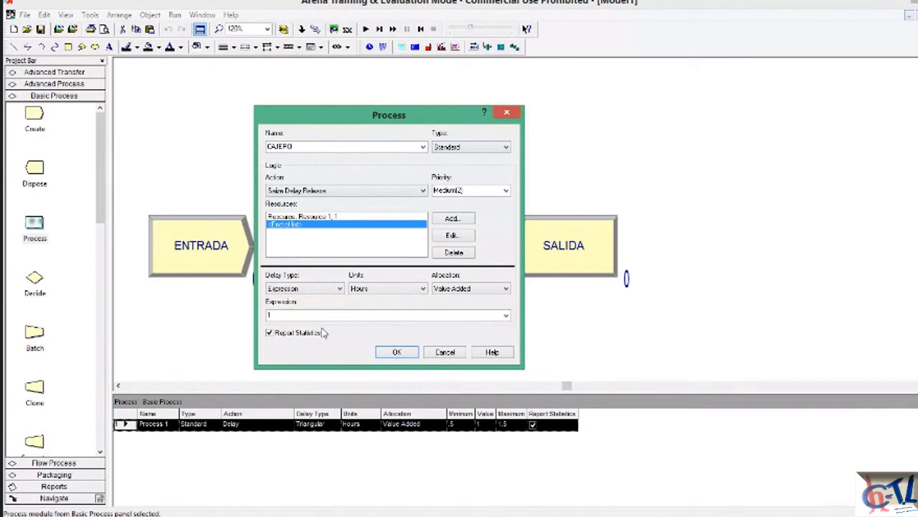
left_click(506, 316)
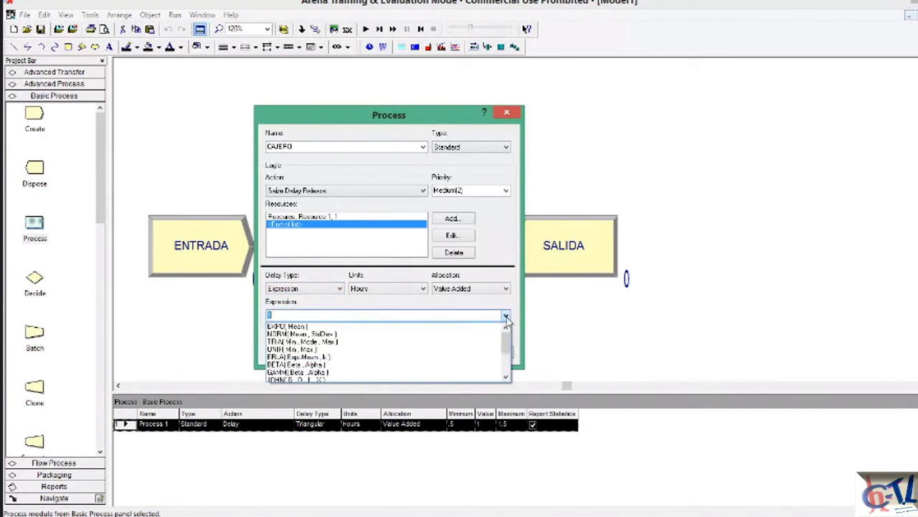
left_click(450, 335)
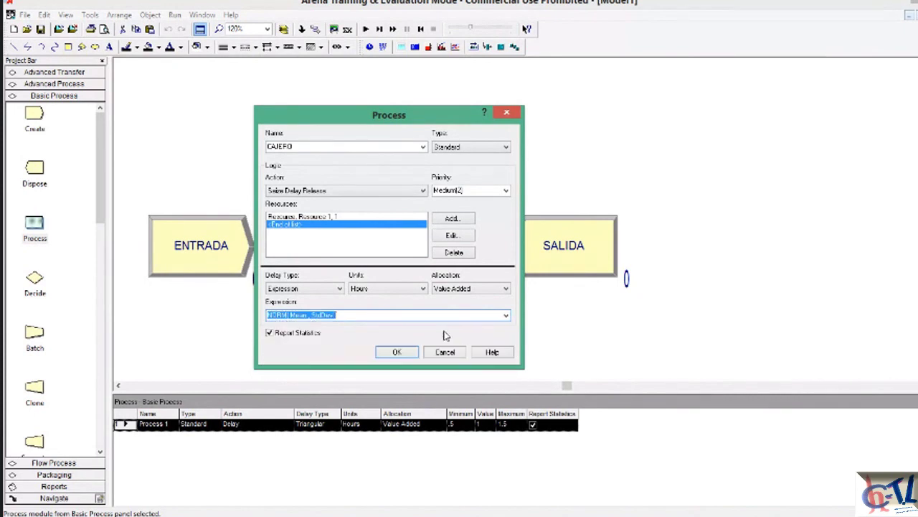
left_click(303, 315)
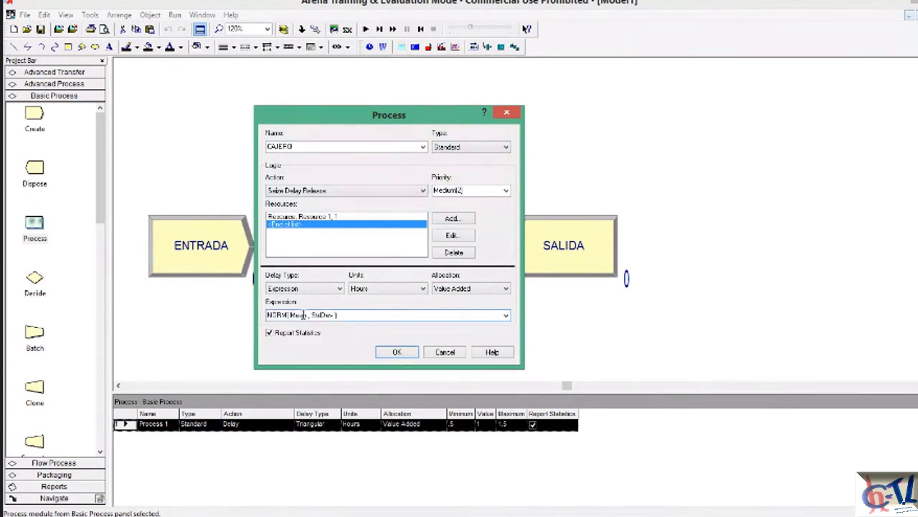
double_click(302, 316)
type("5")
double_click(314, 316)
type("1")
left_click(396, 352)
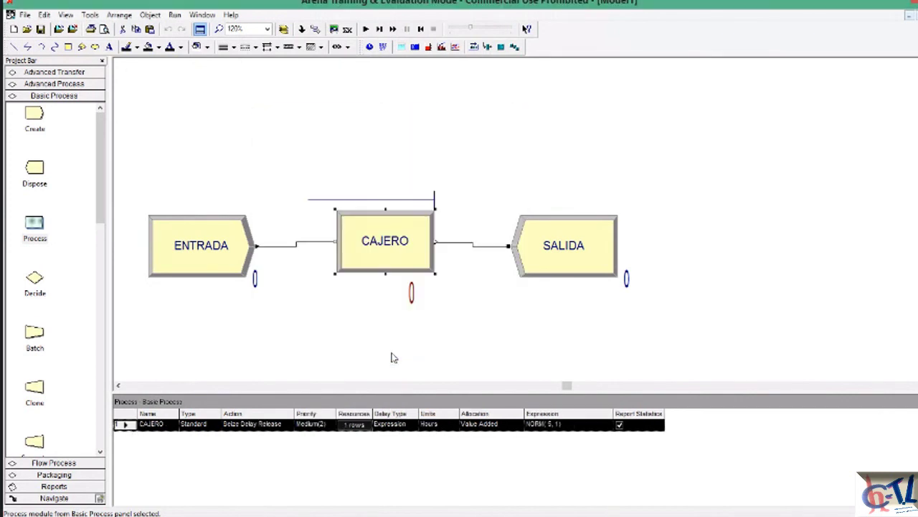
Run the simulation with the configured CAJERO process, dismiss the error message and close the error report
left_click(366, 29)
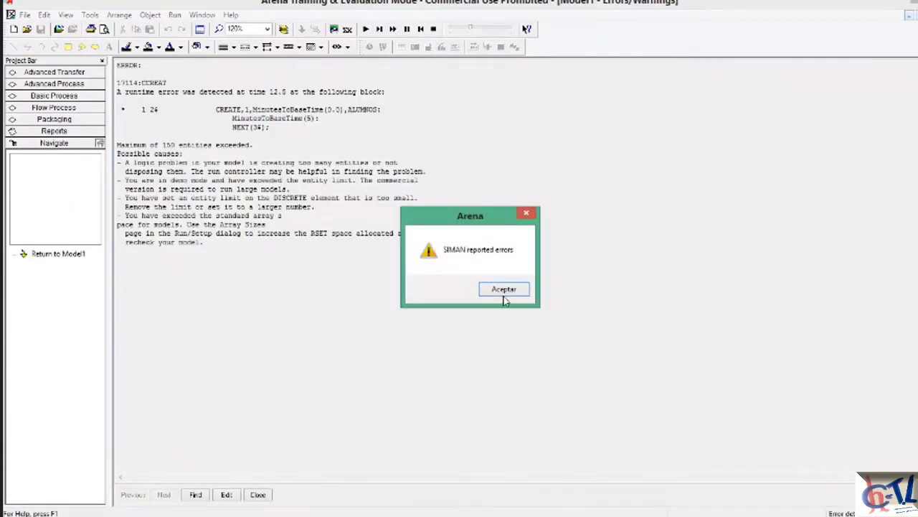
left_click(504, 289)
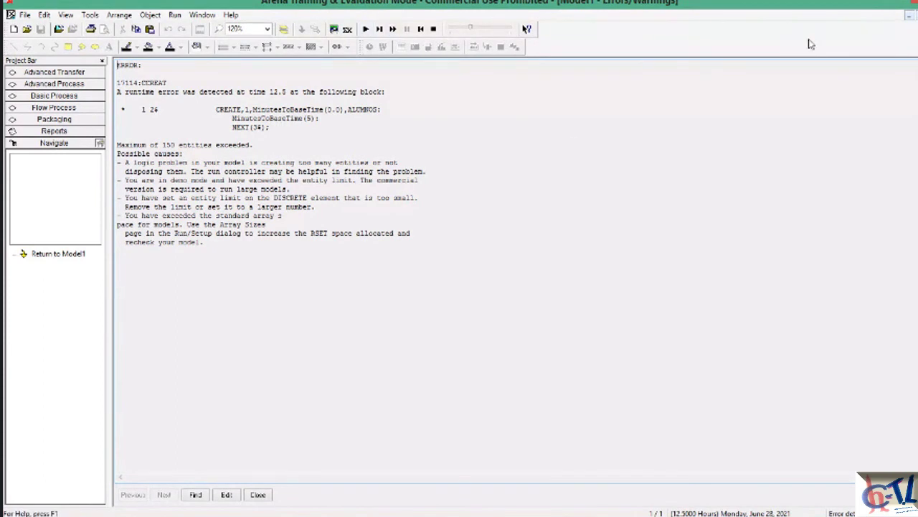
left_click(258, 494)
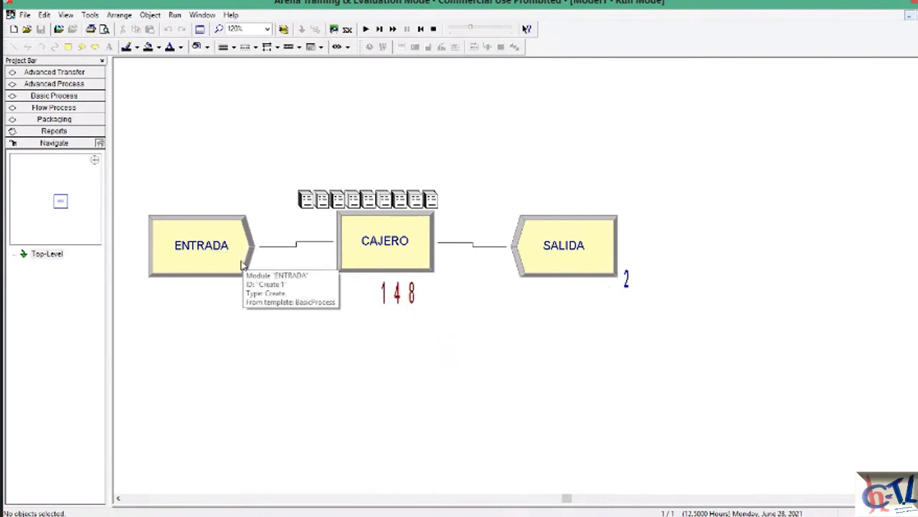
End the current run and set the ENTRADA module's constant time between arrivals to 20 minutes
left_click(434, 29)
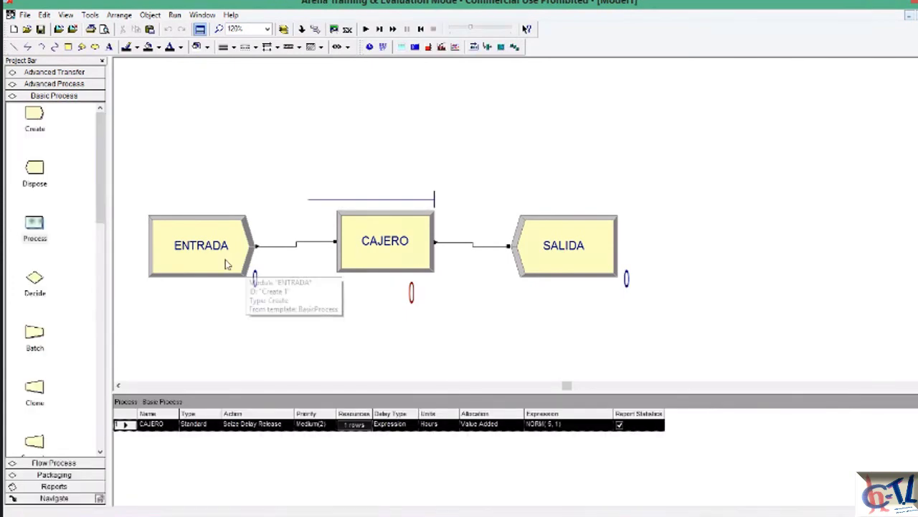
double_click(244, 262)
double_click(445, 261)
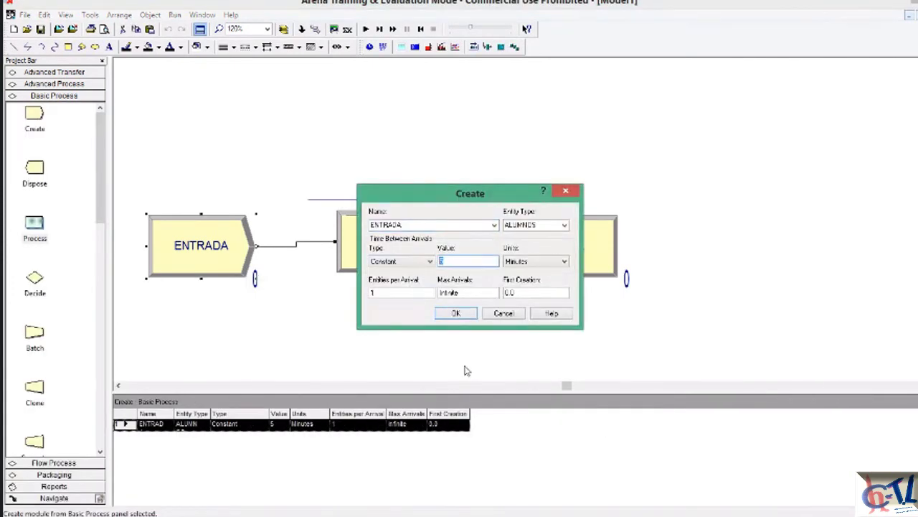
type("20")
left_click(455, 313)
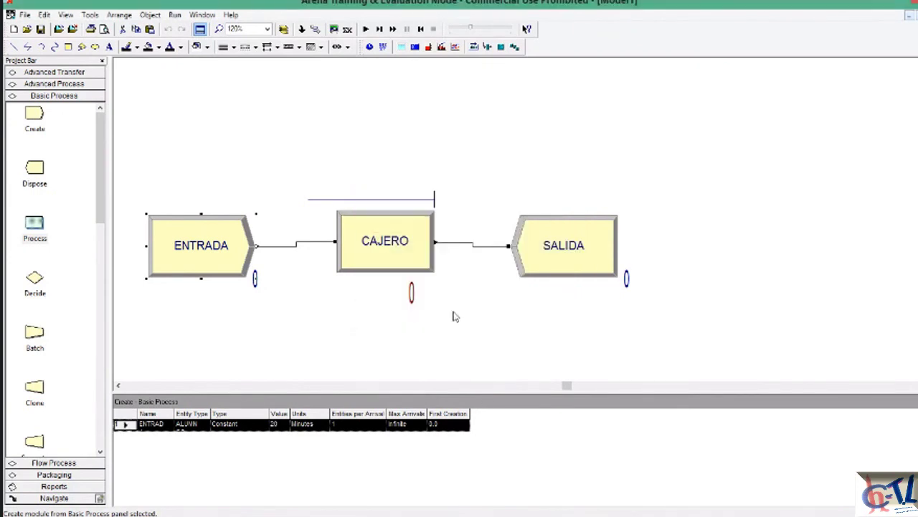
Run the simulation with the new arrival interval, close the error message and report, and check the module counters
left_click(366, 29)
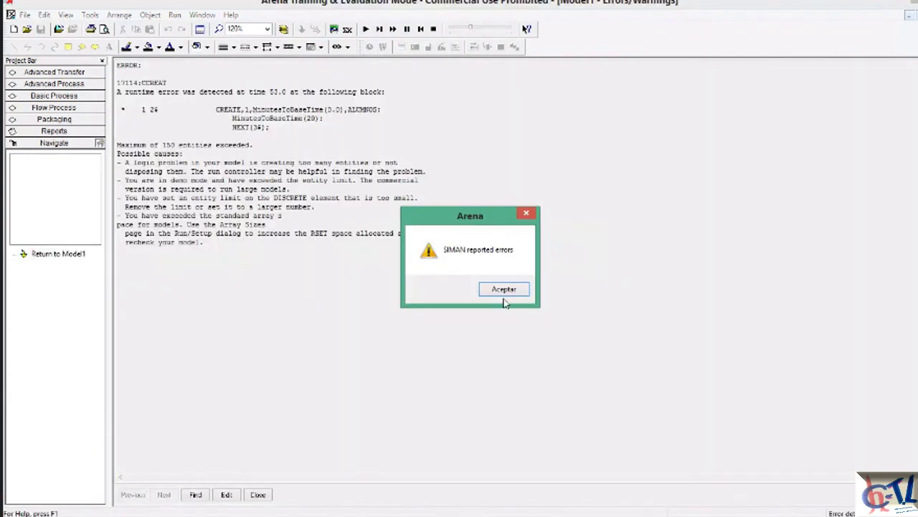
left_click(526, 214)
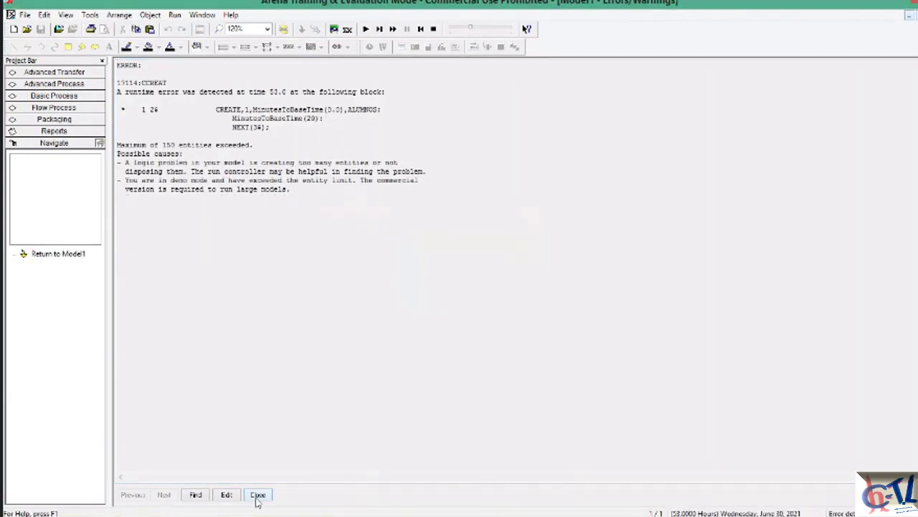
left_click(257, 494)
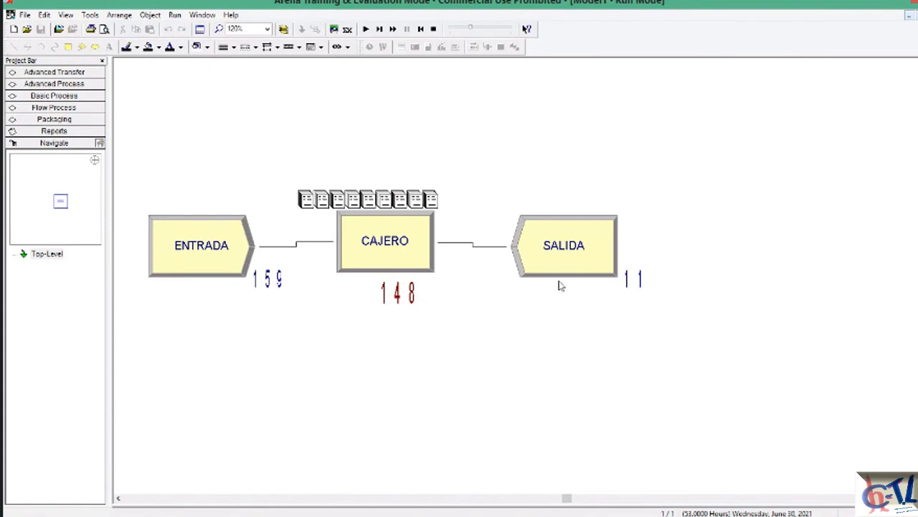
mouse_move(640, 285)
mouse_move(175, 237)
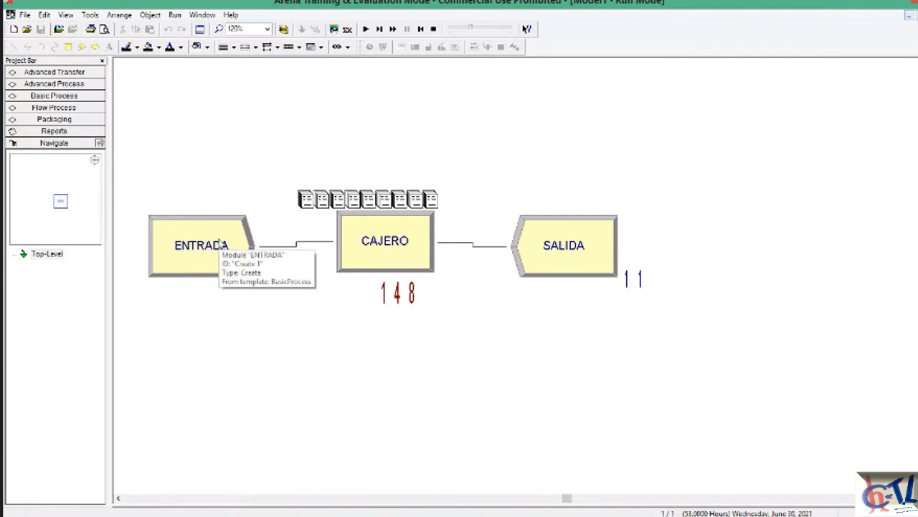
mouse_move(406, 264)
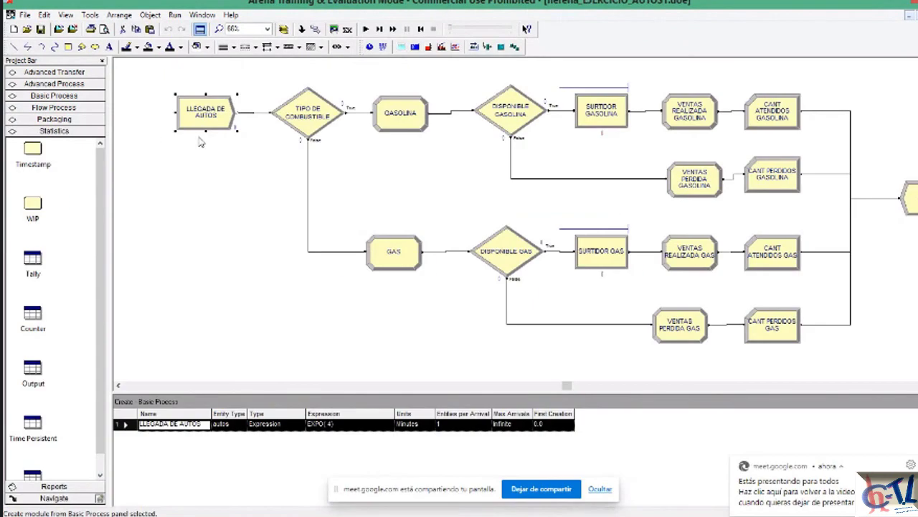
Examine the data rows of the LLEGADA DE AUTOS, TIPO DE COMBUSTIBLE and GASOLINA modules in the gas station model
left_click(309, 120)
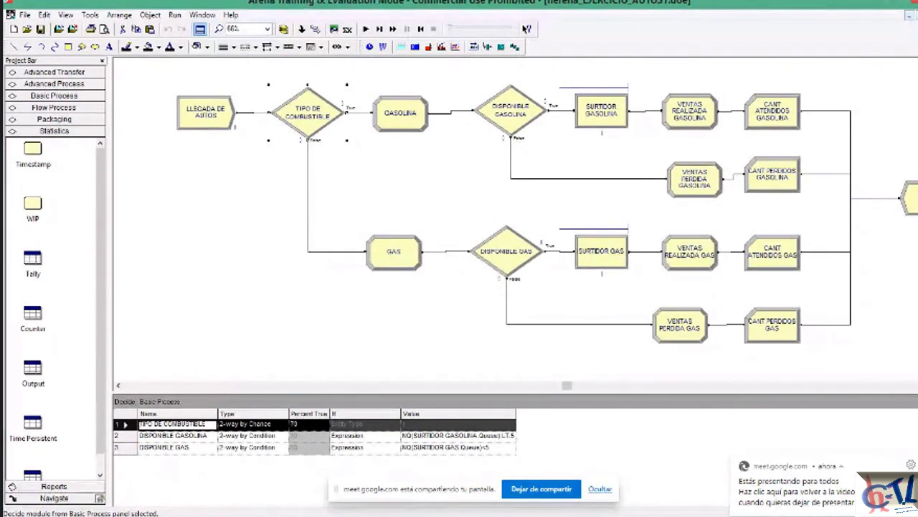
left_click(599, 489)
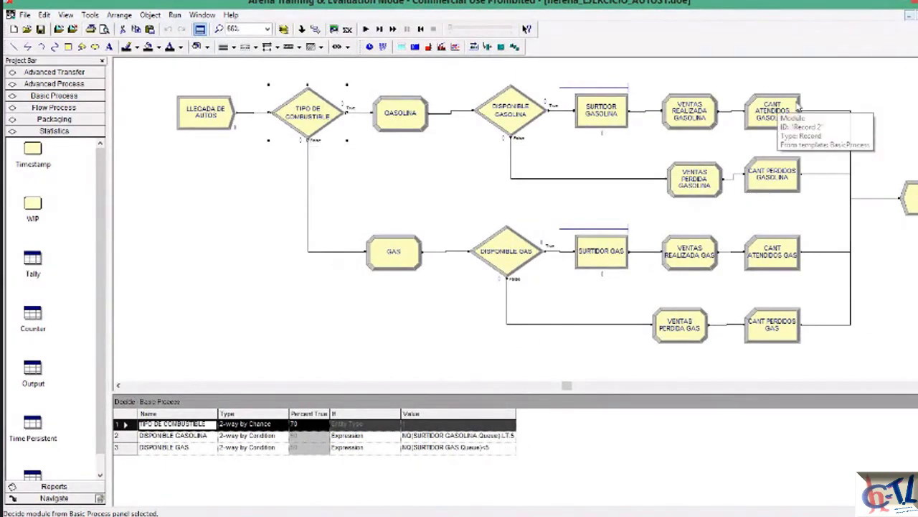
left_click(229, 120)
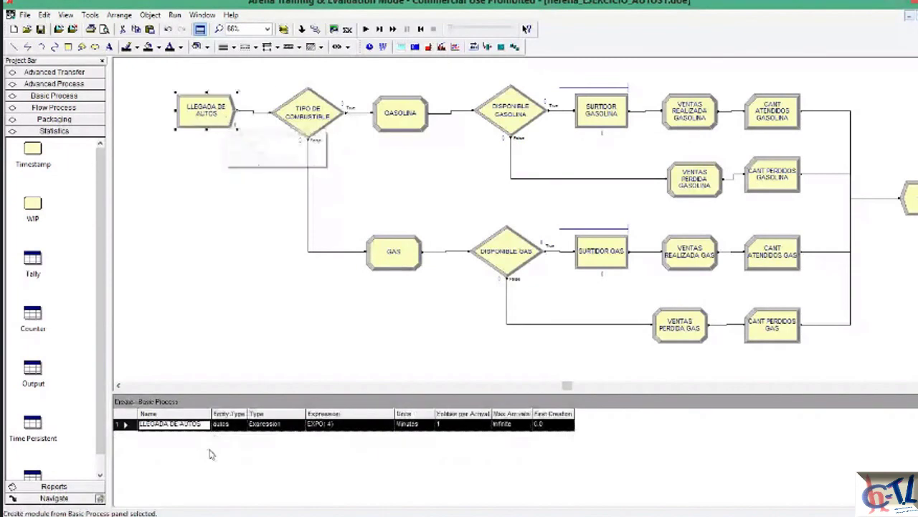
left_click(322, 139)
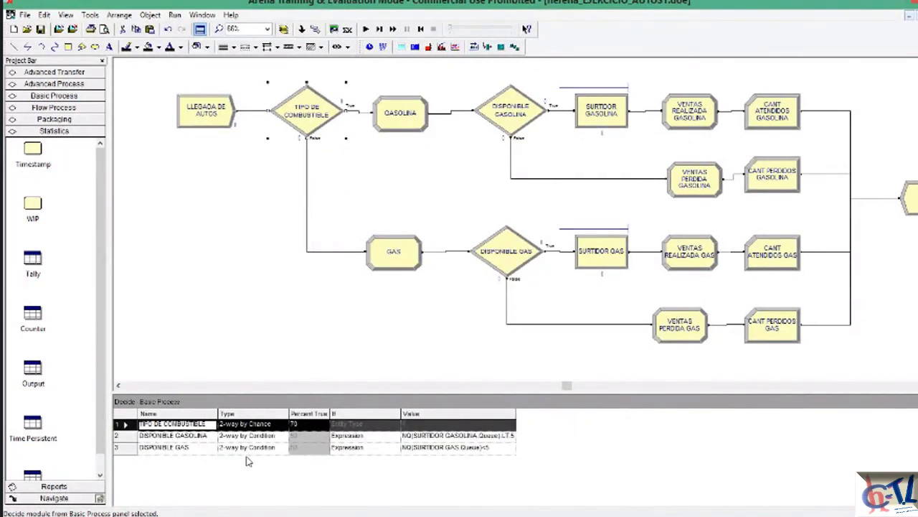
left_click(408, 129)
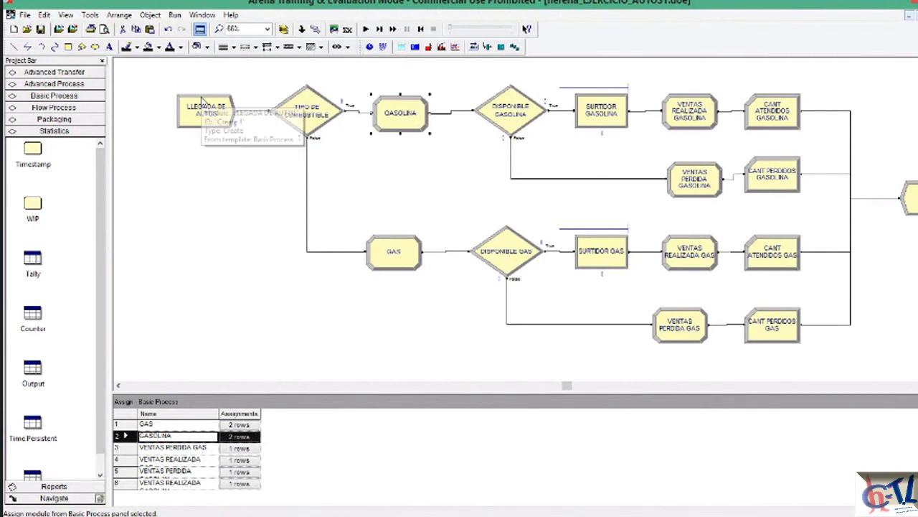
left_click(206, 119)
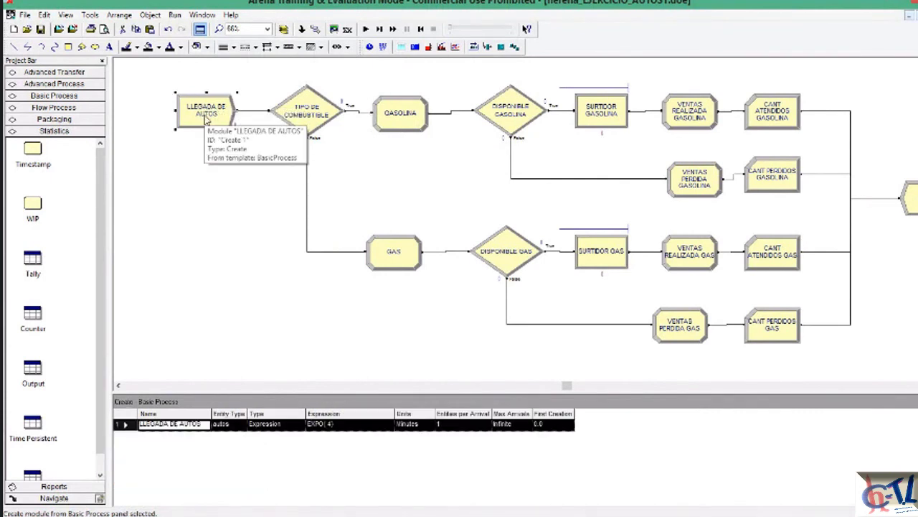
Review the arrival settings of the LLEGADA DE AUTOS Create module and close them without changes
double_click(206, 118)
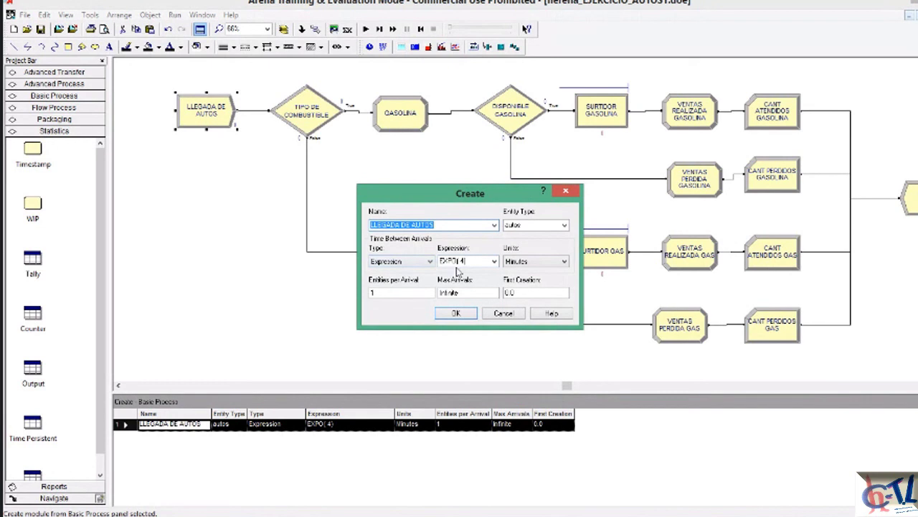
left_click(567, 192)
left_click(403, 188)
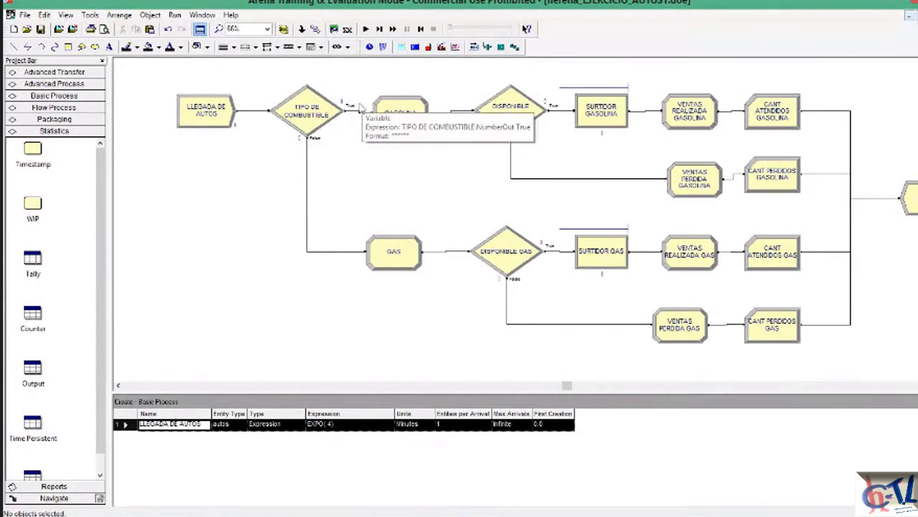
Review the TIPO DE COMBUSTIBLE Decide module's available decision types and percent true setting, leaving them unchanged
double_click(299, 117)
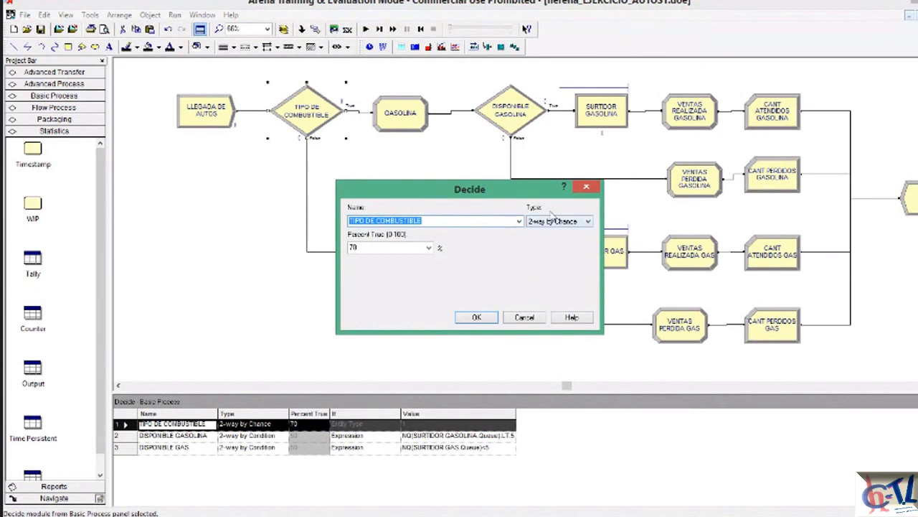
left_click(587, 221)
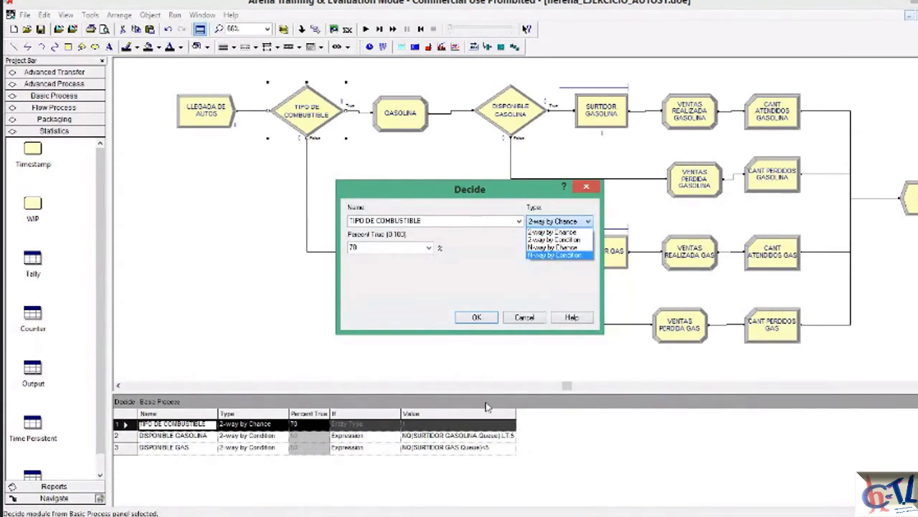
left_click(567, 289)
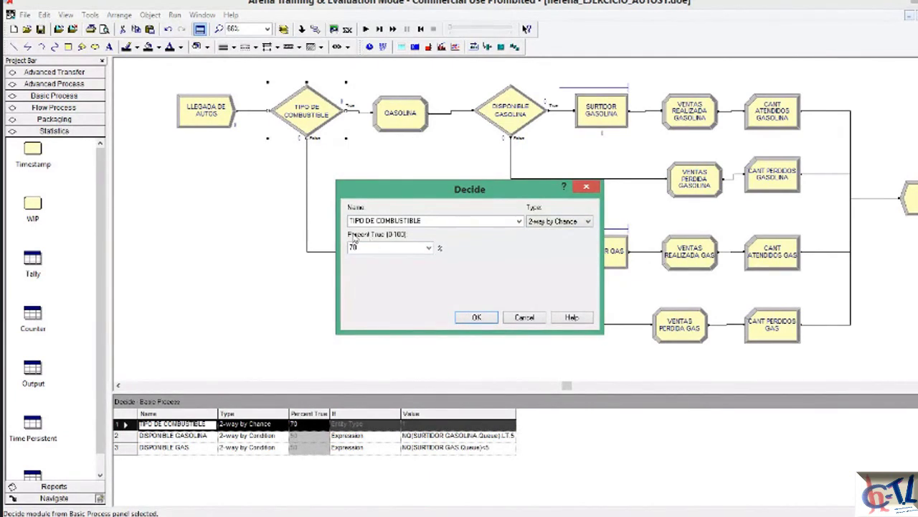
left_click(588, 186)
left_click(424, 187)
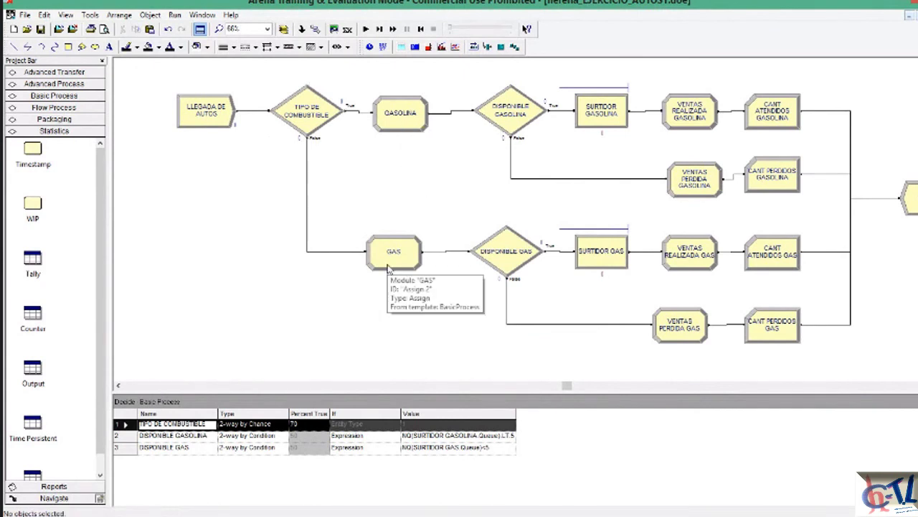
Inspect the GASOLINA Assign module and its entity type assignment, closing both without changes
double_click(397, 114)
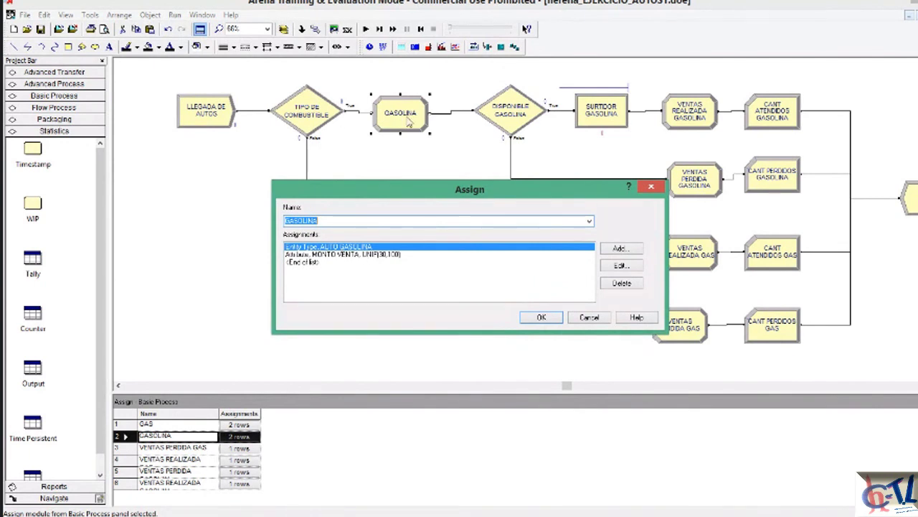
left_click(651, 188)
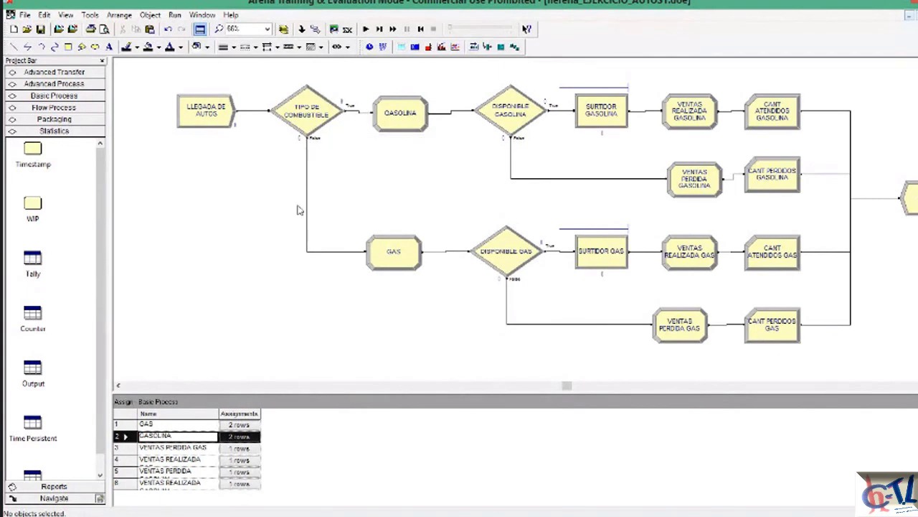
double_click(392, 119)
left_click_drag(361, 192, 410, 147)
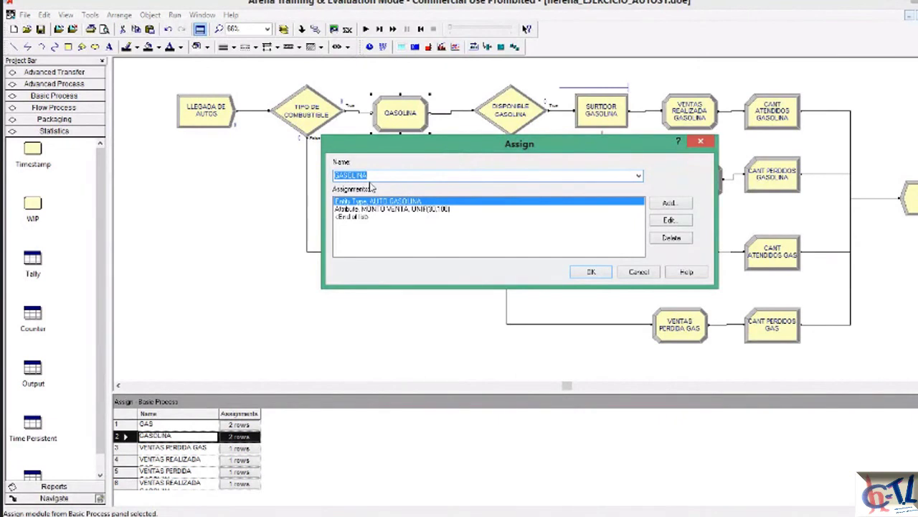
left_click(664, 221)
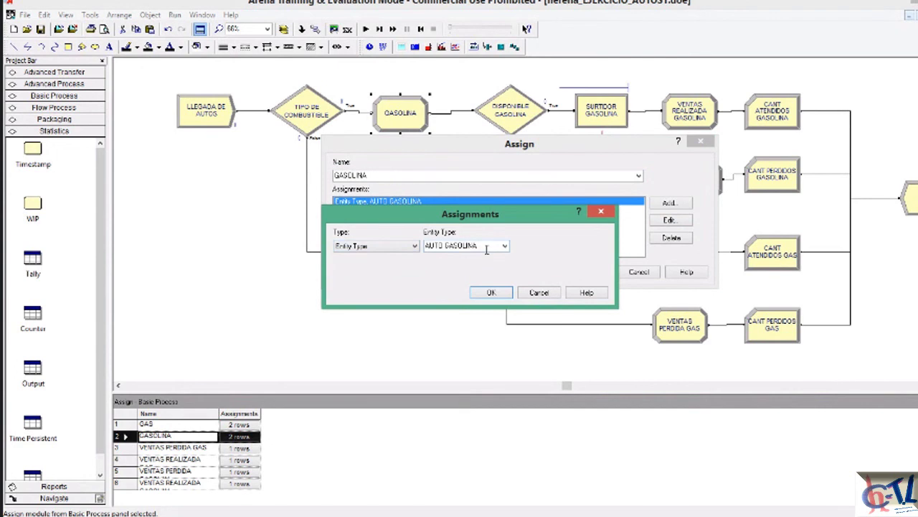
left_click(601, 211)
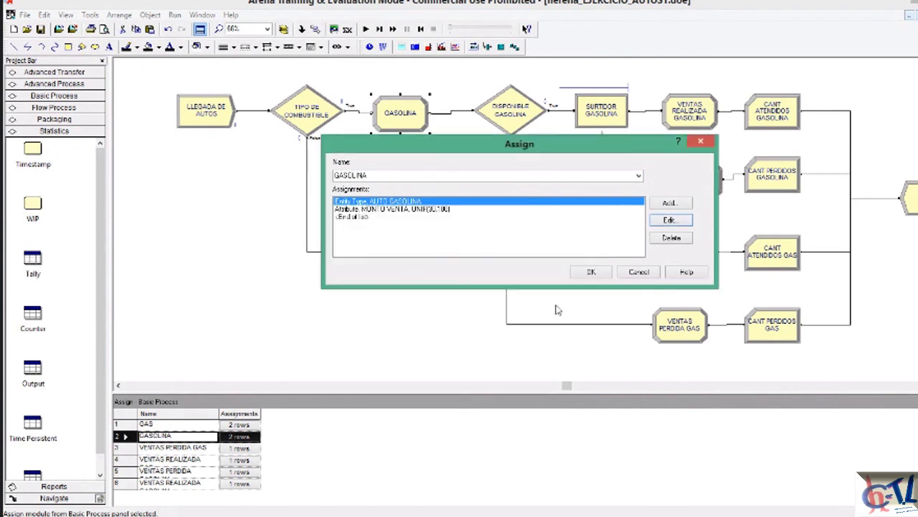
left_click(638, 272)
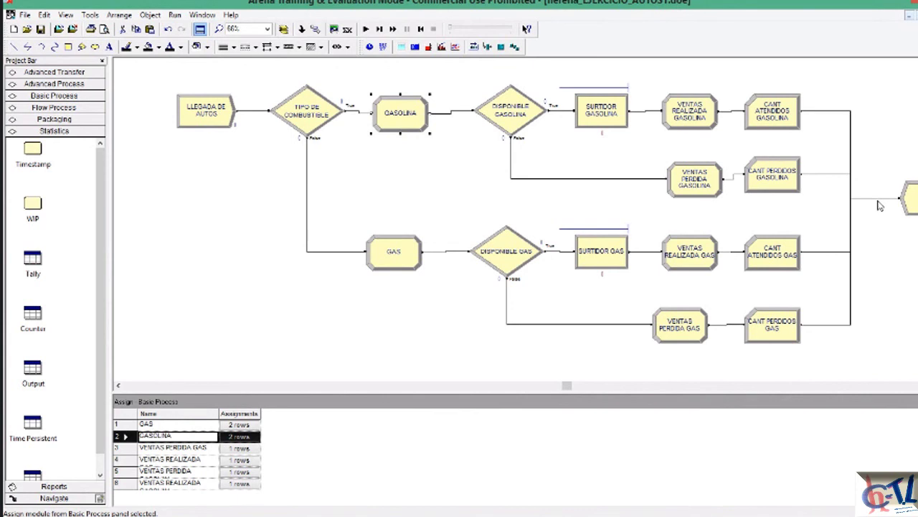
Review the MONTO VENTA attribute assignment in the GASOLINA module and close the module without changes
double_click(401, 122)
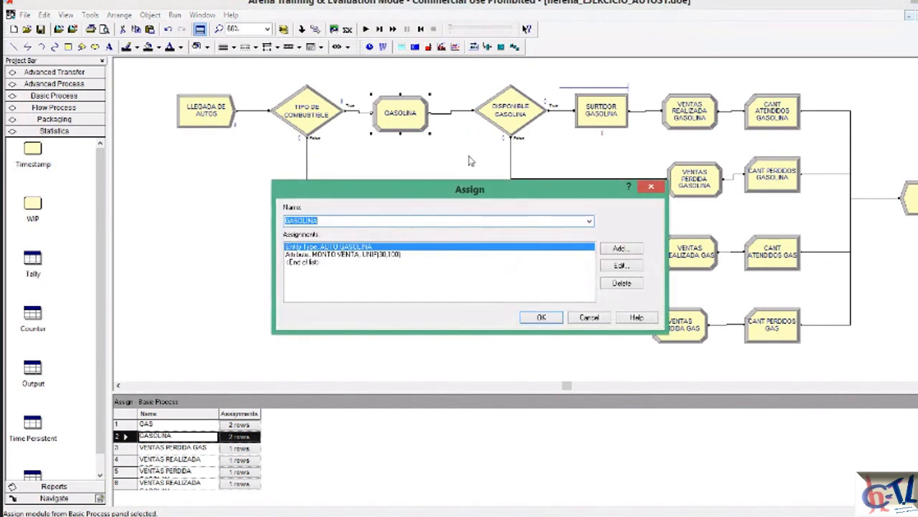
left_click(384, 256)
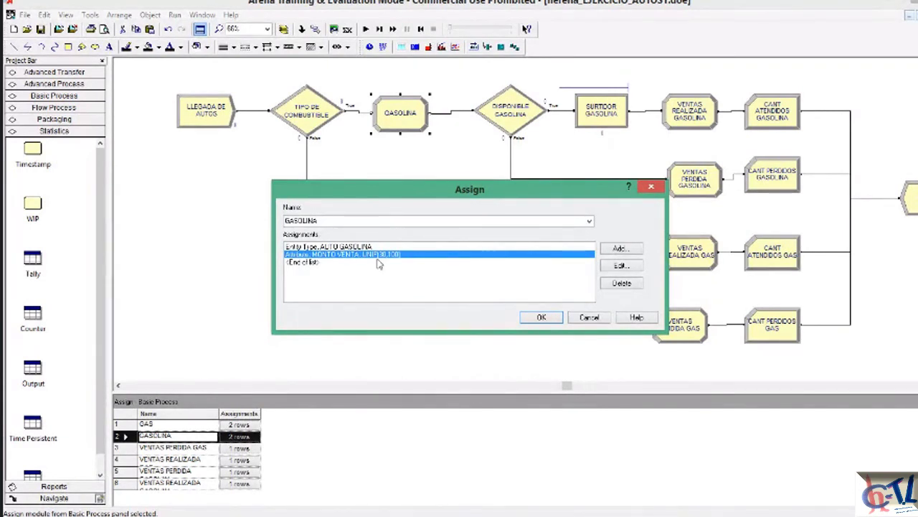
left_click(651, 188)
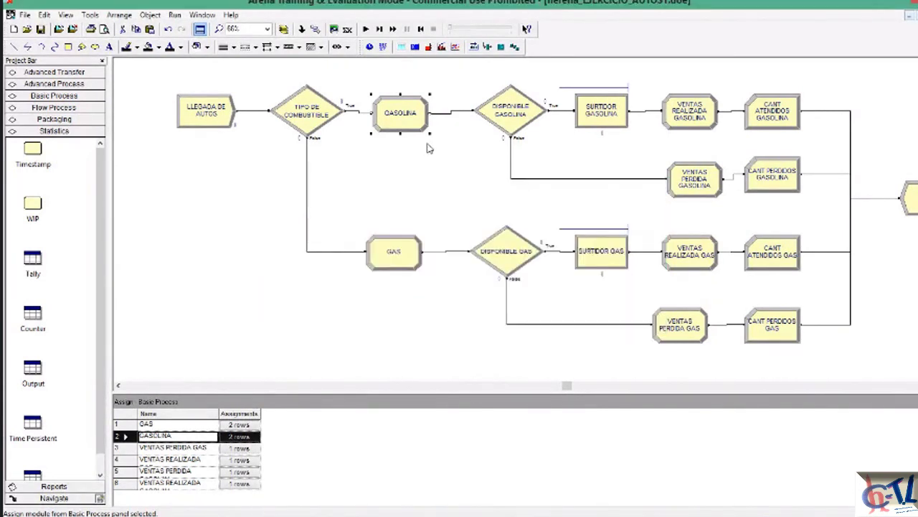
left_click(366, 152)
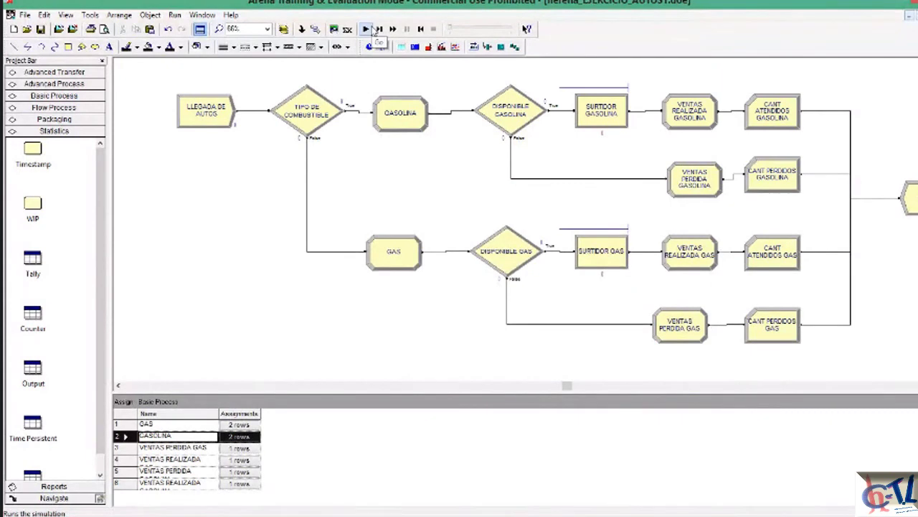
Save the older-version gas station model under its existing file name in the Documentos folder and run its simulation
left_click(367, 29)
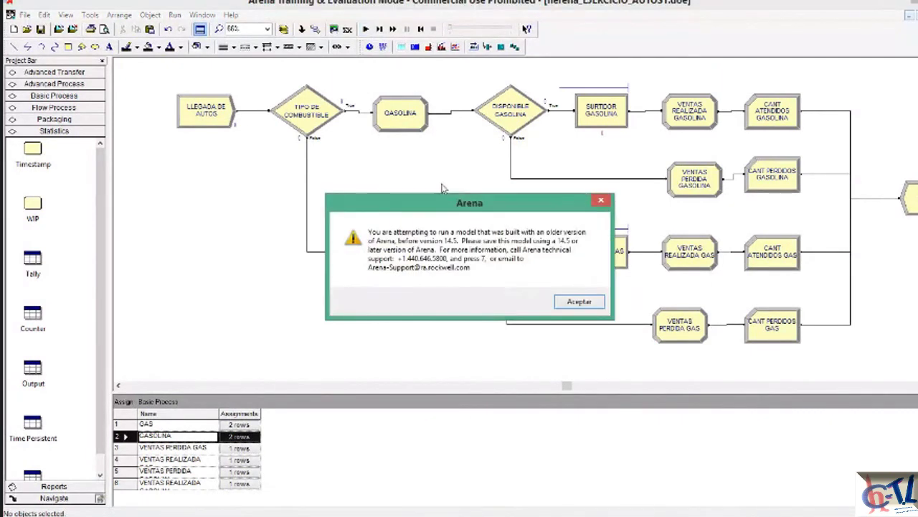
left_click(602, 202)
left_click(25, 15)
left_click(61, 108)
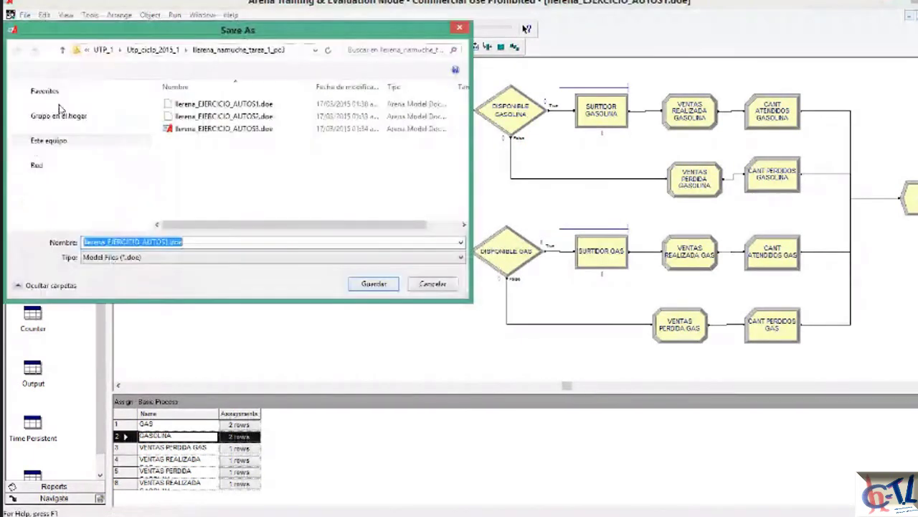
left_click(64, 99)
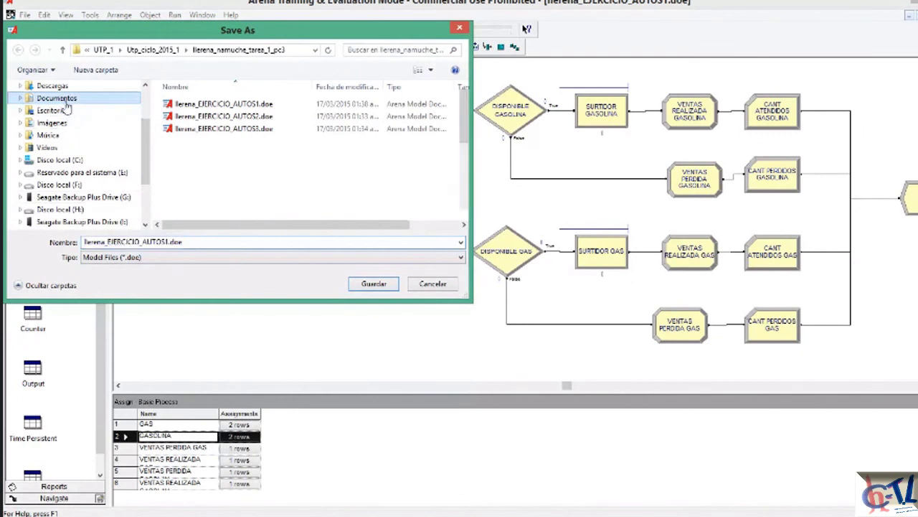
left_click(380, 288)
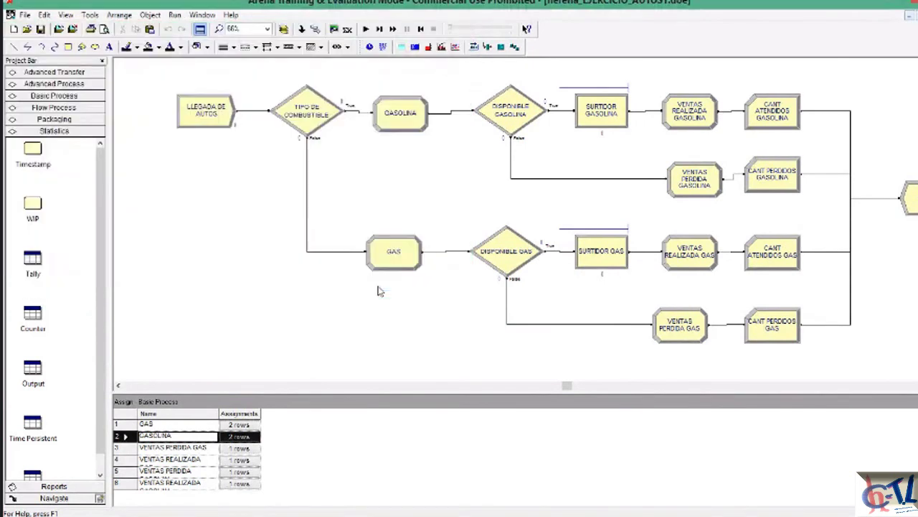
left_click(365, 28)
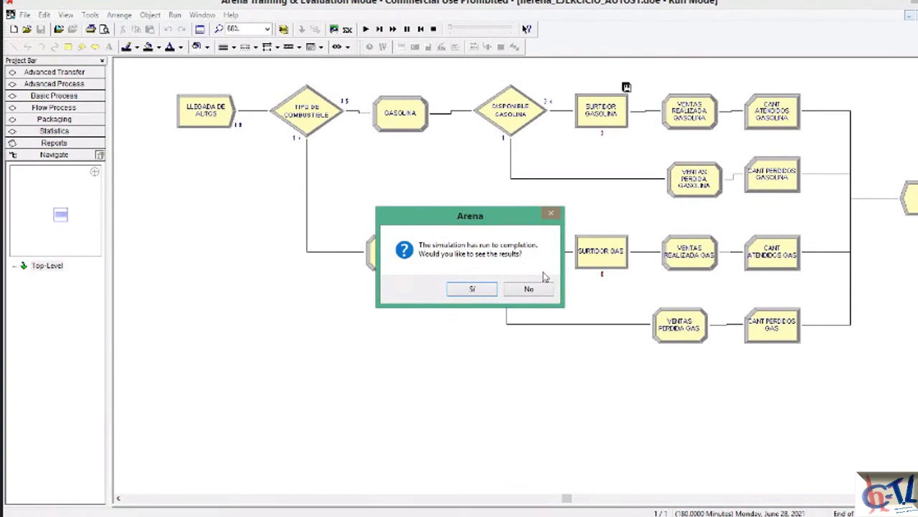
Open the simulation results and examine the half width and minimum entity times for AUTO GAS and AUTO GASOLINA, ending the run after the review
left_click(479, 292)
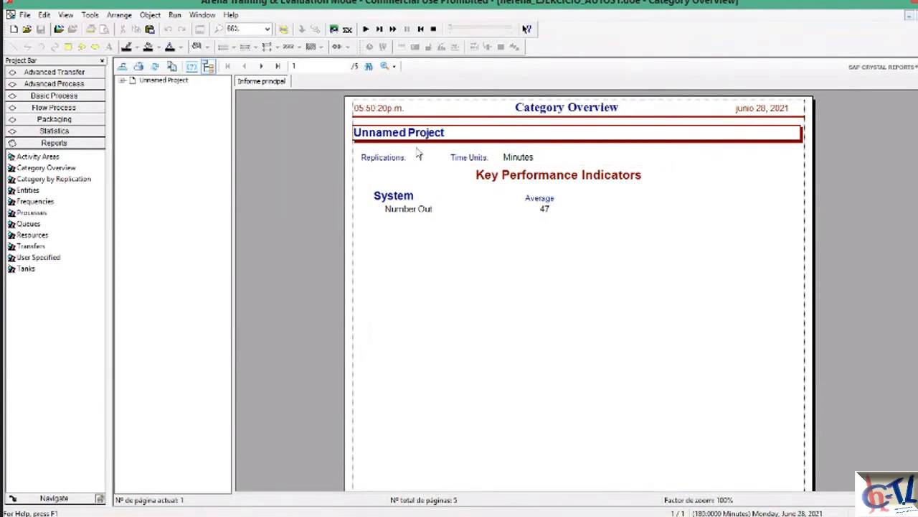
left_click(261, 65)
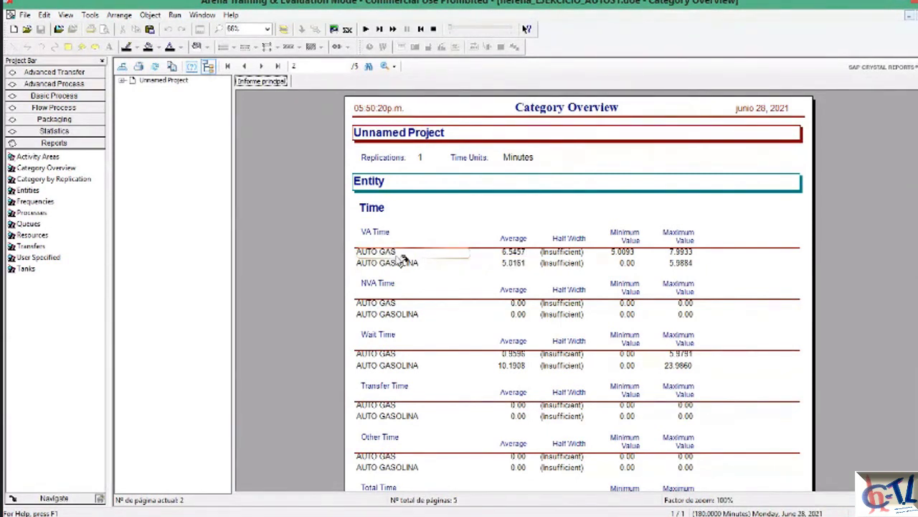
left_click(572, 253)
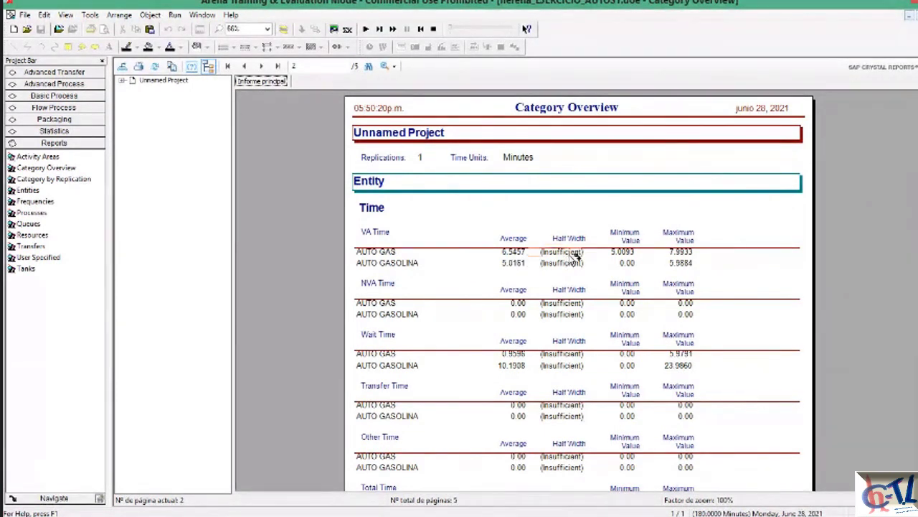
left_click(625, 253)
left_click(573, 343)
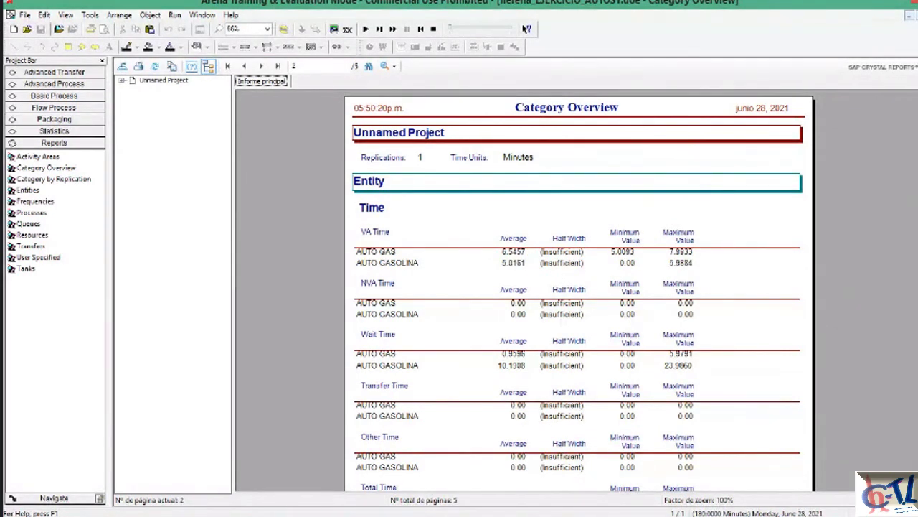
left_click(434, 28)
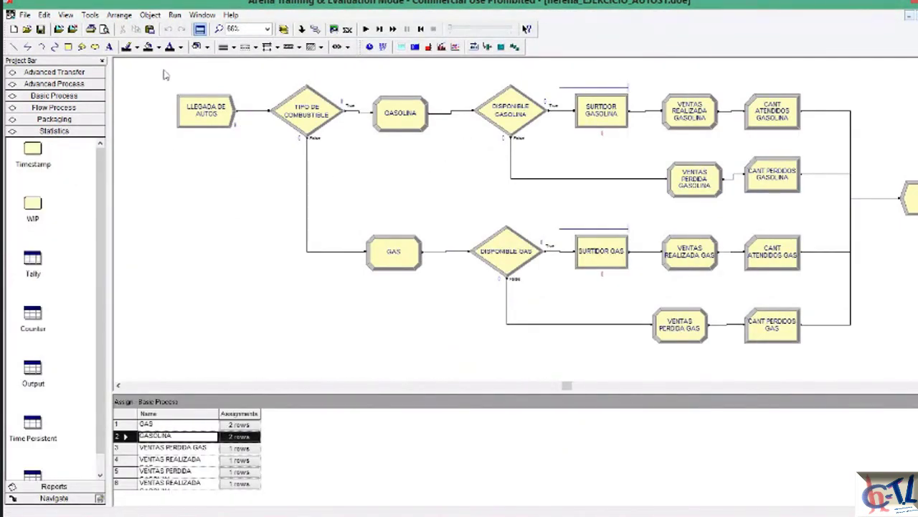
Set the number of replications to 10 in the run setup and run the gas station simulation to completion in fast-forward
left_click(175, 15)
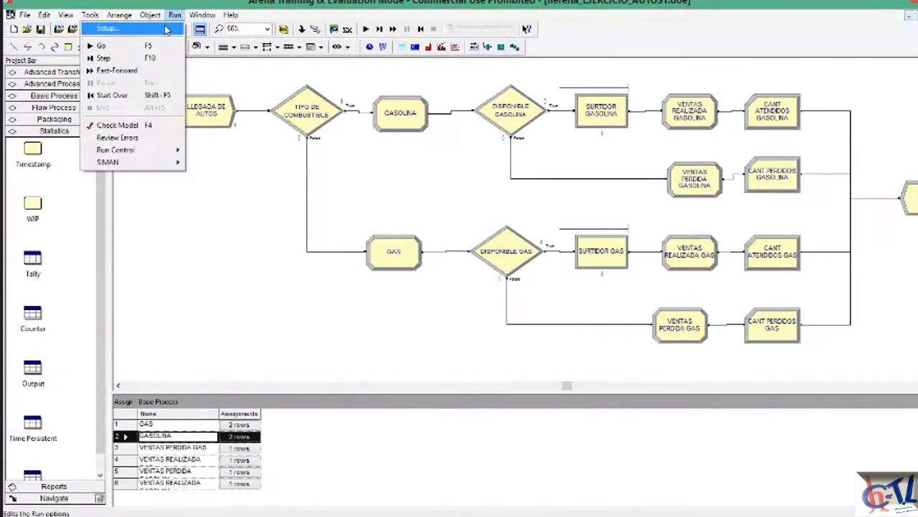
left_click(167, 29)
left_click(394, 176)
type("0")
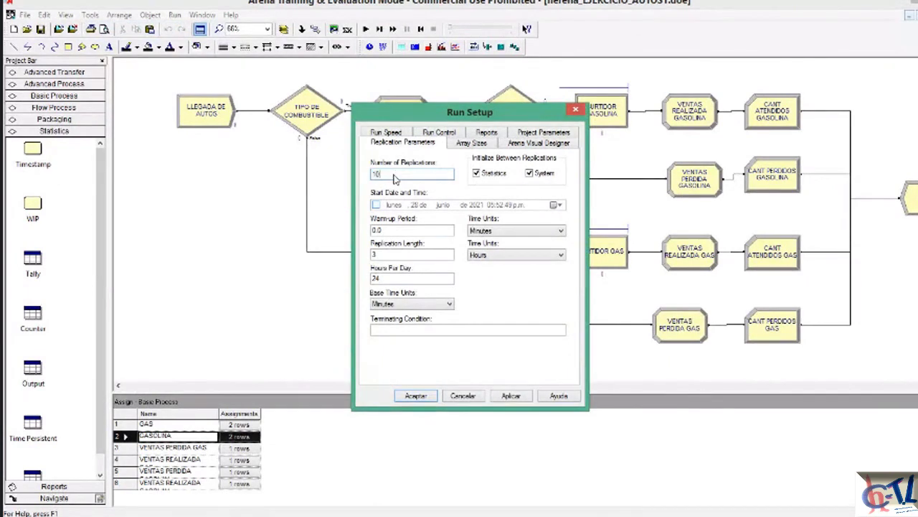
left_click(419, 397)
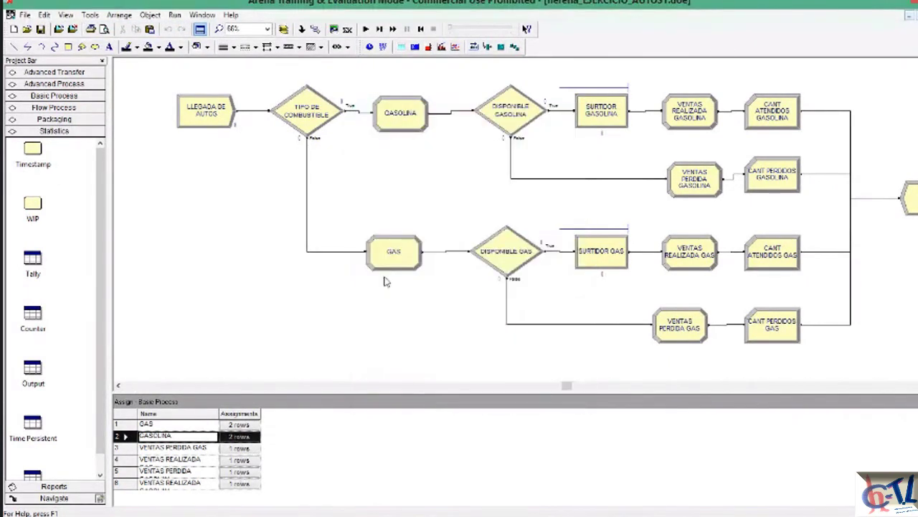
left_click(365, 29)
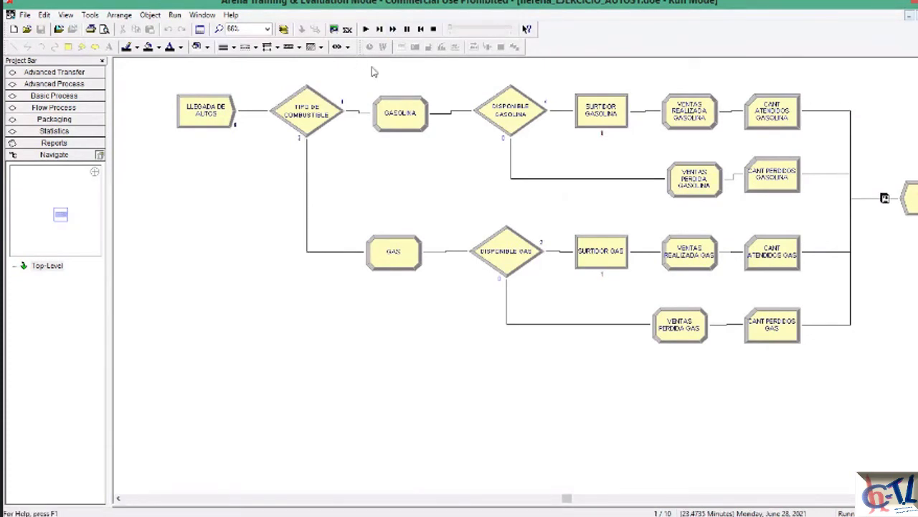
key("ctrl+F5")
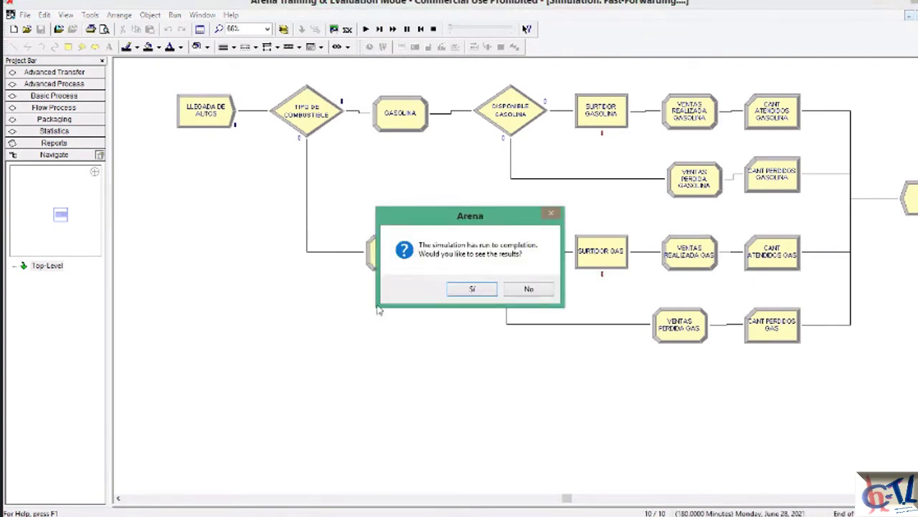
Review the entity times across all replications on page 2 of the Category Overview report and end the run
left_click(484, 289)
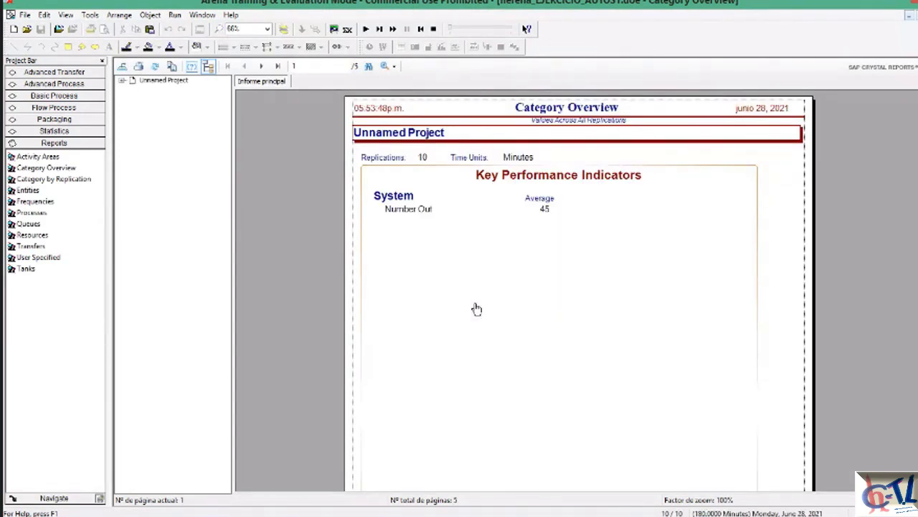
left_click(261, 66)
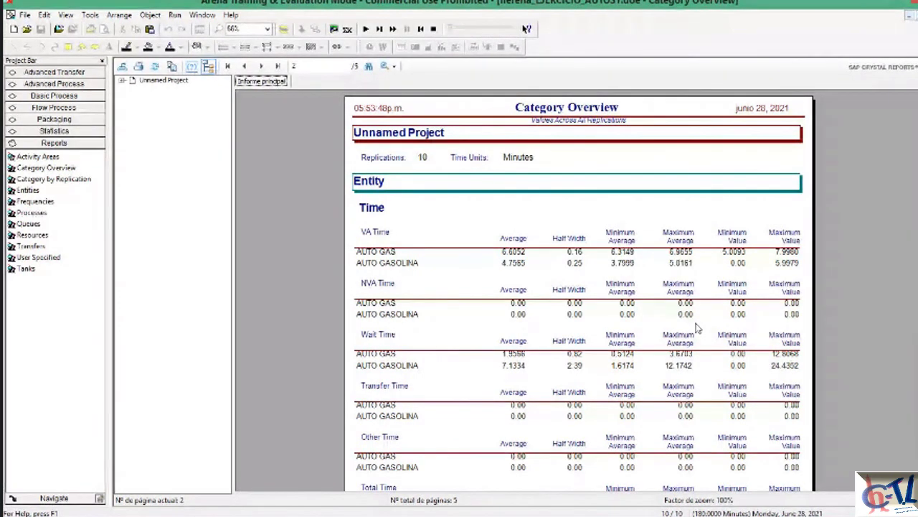
left_click(431, 29)
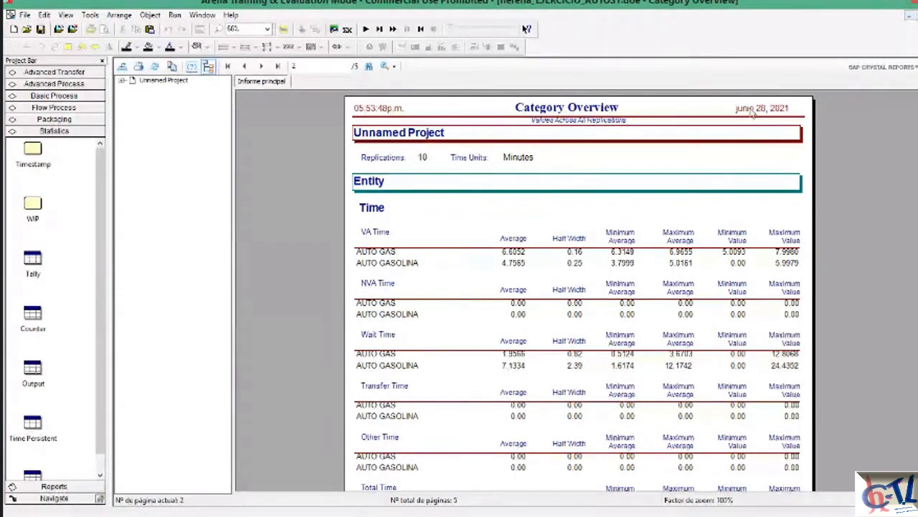